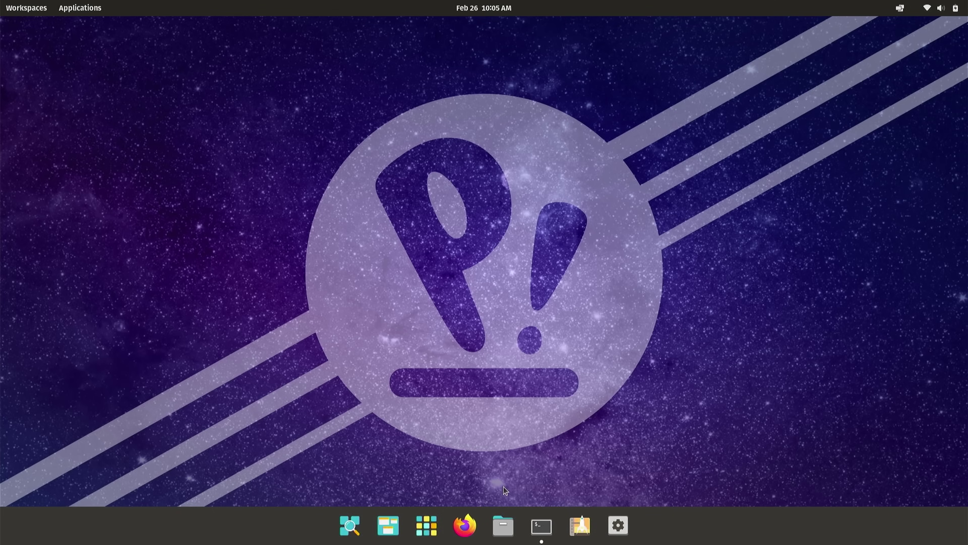
- Edit /etc/gdm3/custom.conf in nano as root, change WaylandEnable to true, and save
{"action": "left_click", "coordinate": [542, 527]}
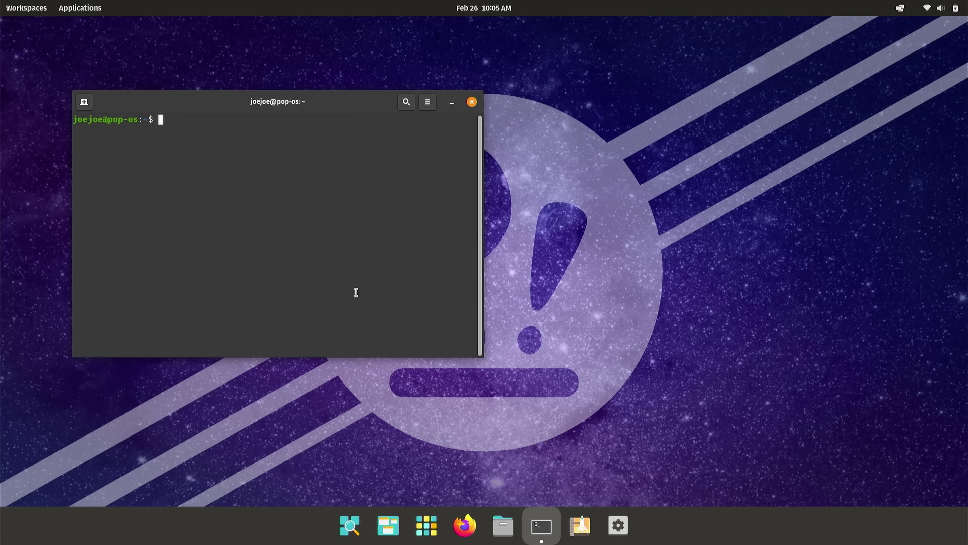
{"action": "key", "text": "Up"}
{"action": "key", "text": "Up"}
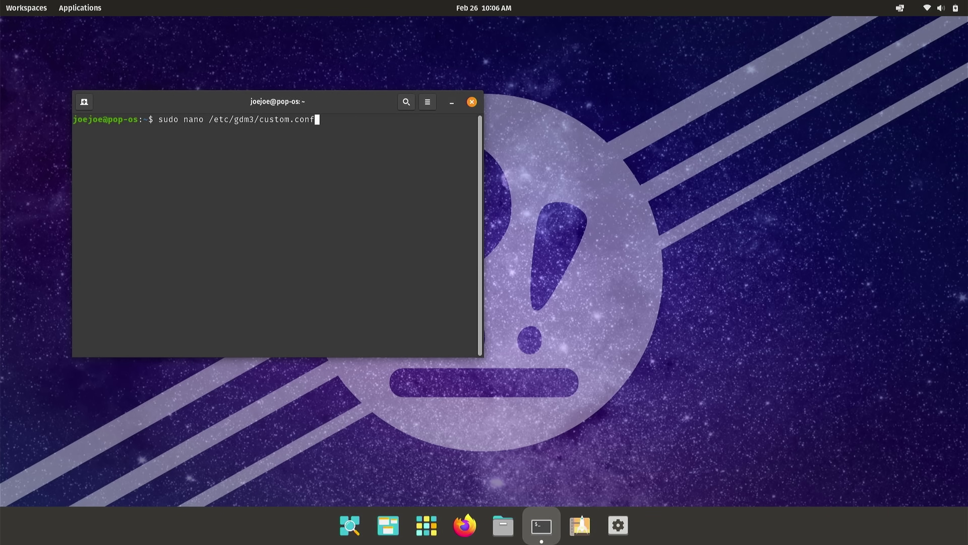
{"action": "key", "text": "Return"}
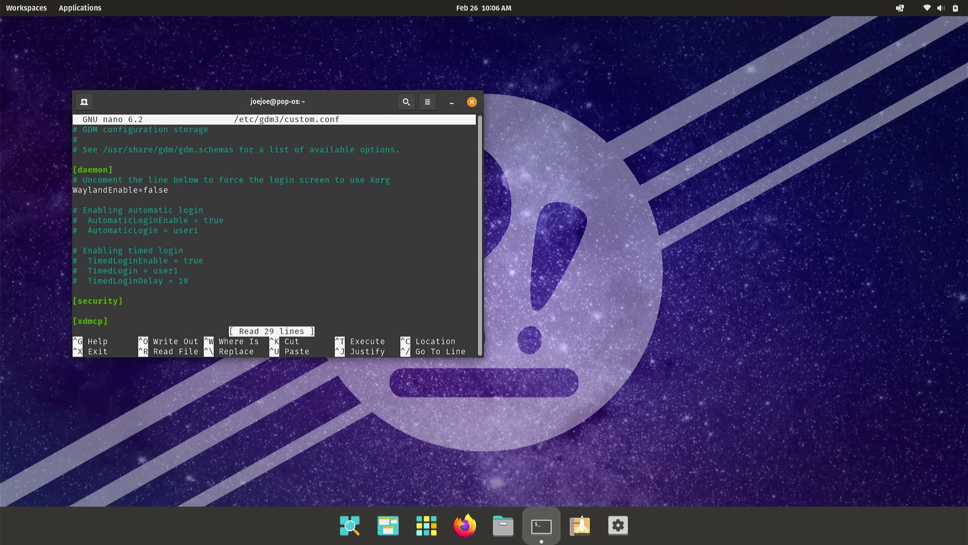
{"action": "key", "text": "Down"}
{"action": "key", "text": "Down"}
{"action": "key", "text": "Down"}
{"action": "key", "text": "Down"}
{"action": "key", "text": "Down"}
{"action": "key", "text": "Down"}
{"action": "key", "text": "Right"}
{"action": "key", "text": "Right"}
{"action": "key", "text": "Right"}
{"action": "key", "text": "Right"}
{"action": "key", "text": "Right"}
{"action": "key", "text": "Right"}
{"action": "key", "text": "Right"}
{"action": "key", "text": "Right"}
{"action": "key", "text": "Right"}
{"action": "key", "text": "Right"}
{"action": "key", "text": "Right"}
{"action": "key", "text": "Right"}
{"action": "key", "text": "Right"}
{"action": "key", "text": "Right"}
{"action": "key", "text": "Right"}
{"action": "key", "text": "Right"}
{"action": "key", "text": "Right"}
{"action": "key", "text": "Right"}
{"action": "key", "text": "Right"}
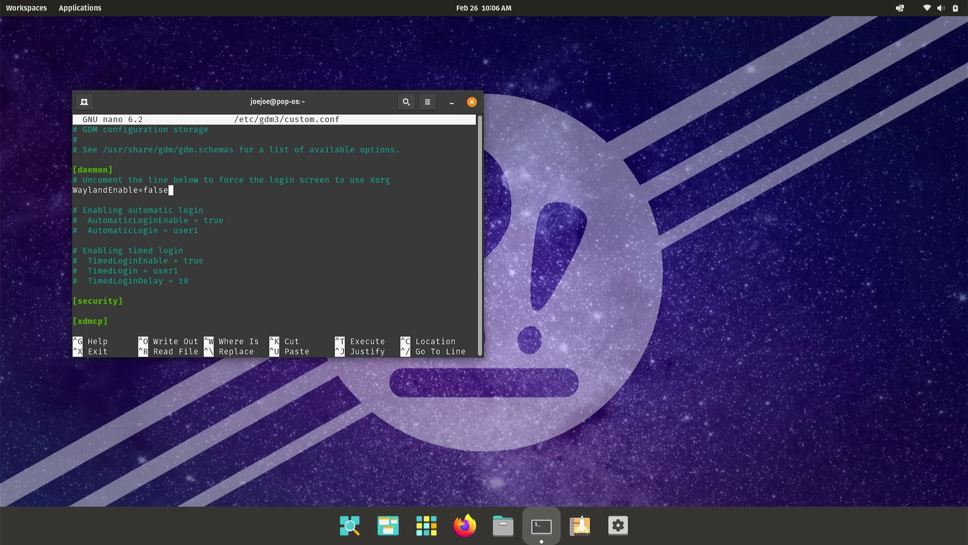
{"action": "key", "text": "BackSpace"}
{"action": "key", "text": "BackSpace"}
{"action": "key", "text": "BackSpace"}
{"action": "key", "text": "BackSpace"}
{"action": "key", "text": "BackSpace"}
{"action": "type", "text": "true"}
{"action": "key", "text": "ctrl+o"}
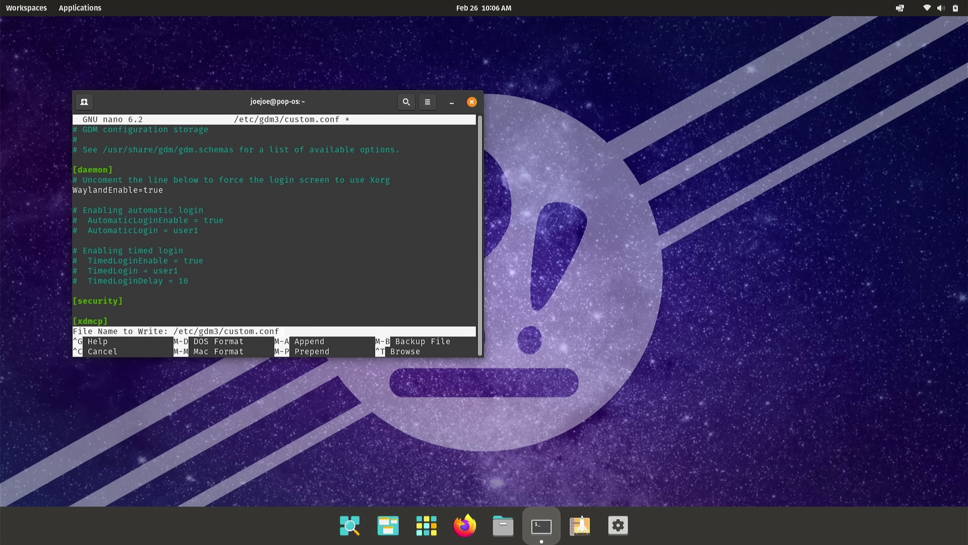
{"action": "key", "text": "Return"}
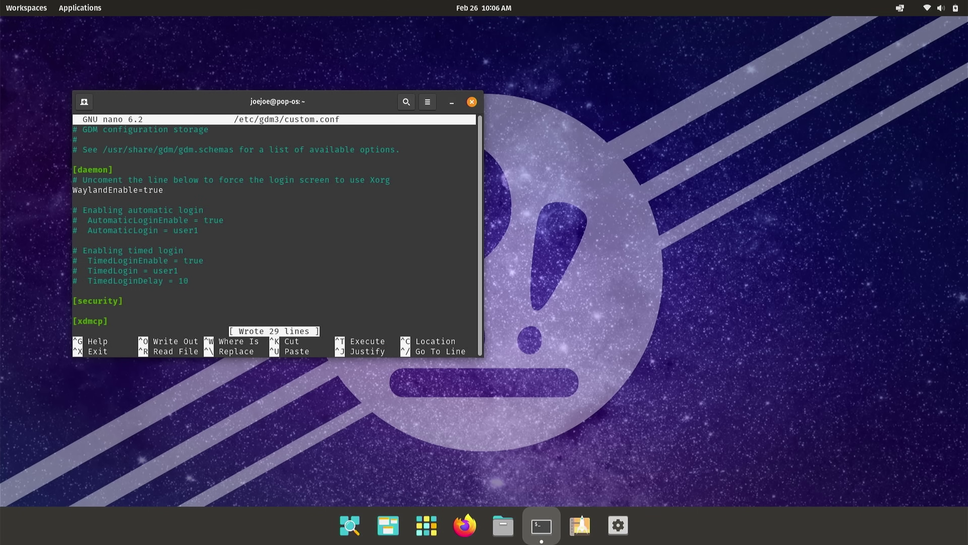
{"action": "key", "text": "ctrl+x"}
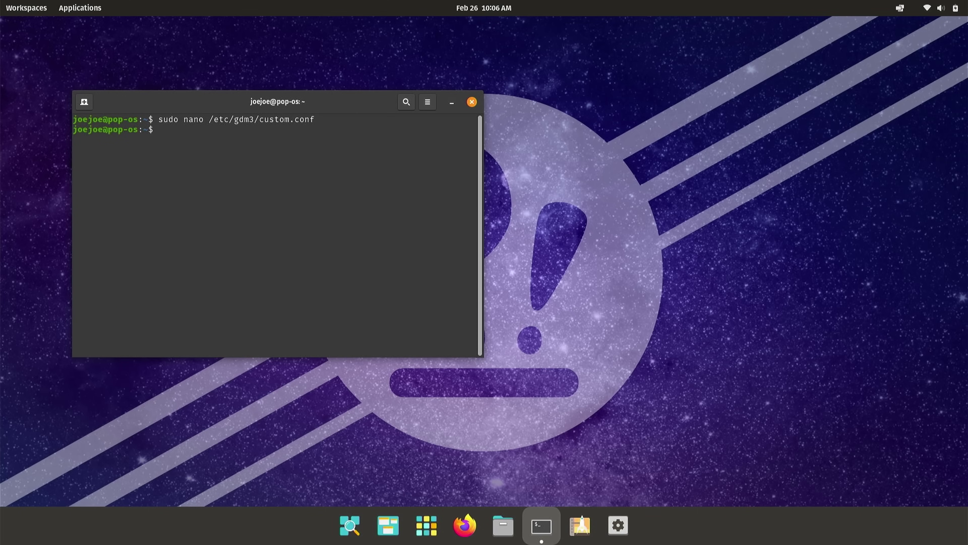
- Reopen custom.conf to confirm WaylandEnable=true, then exit nano without changes
{"action": "key", "text": "Up"}
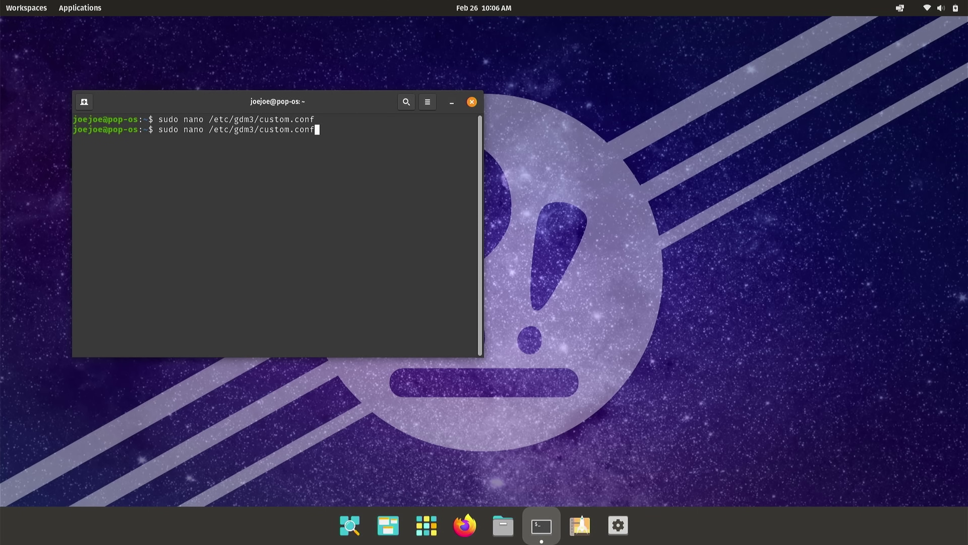
{"action": "key", "text": "Return"}
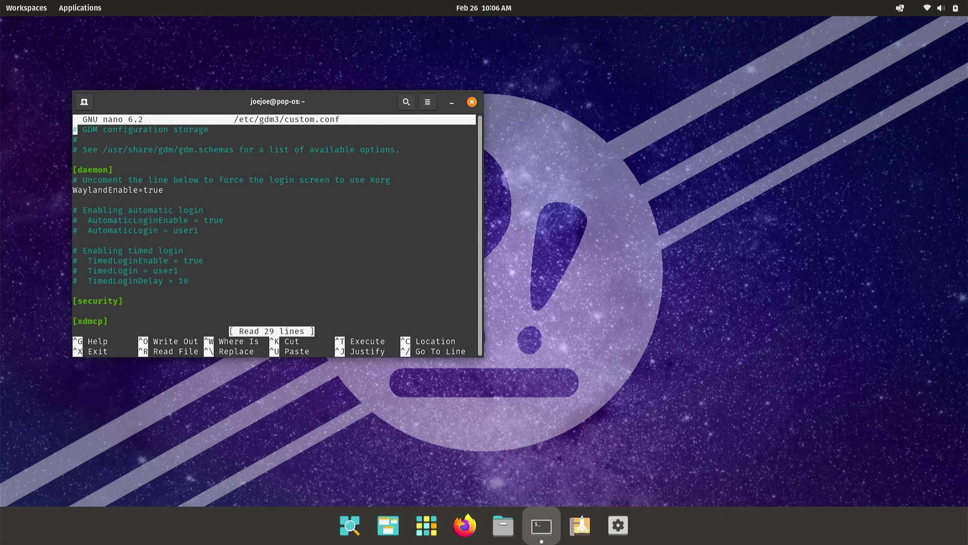
{"action": "key", "text": "ctrl+x"}
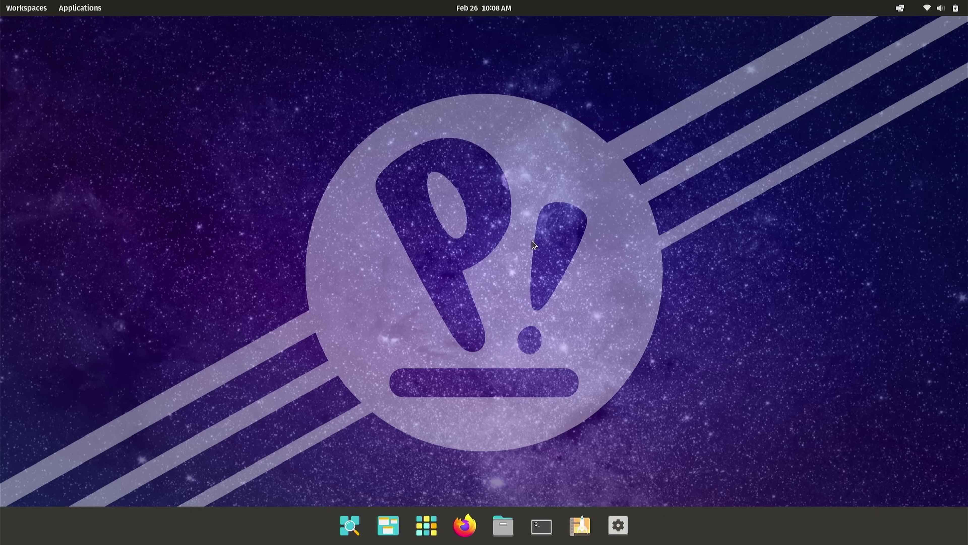
- Run sudo apt install cosmic-session, enter the admin password, and confirm with Y
{"action": "key", "text": "super+t"}
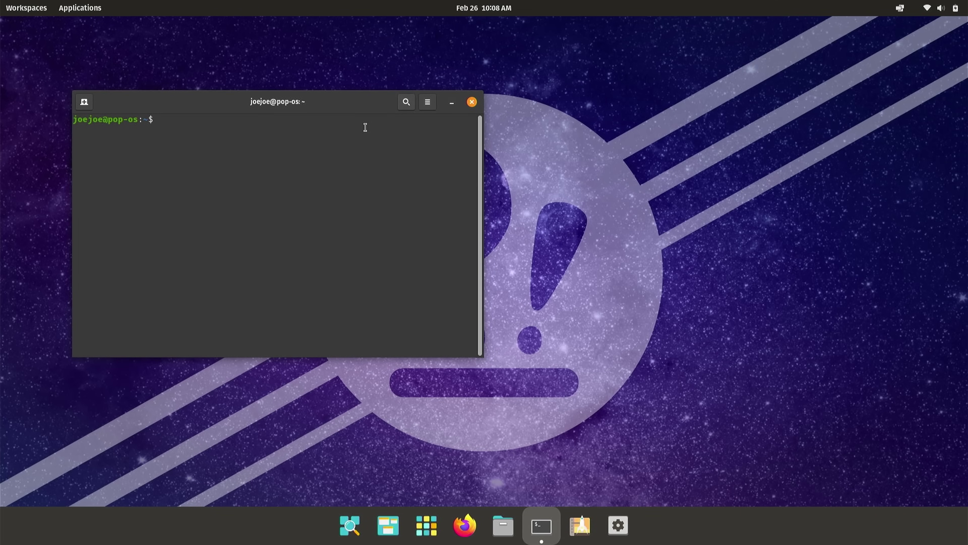
{"action": "type", "text": "sudo apt install cosmic-session"}
{"action": "key", "text": "Return"}
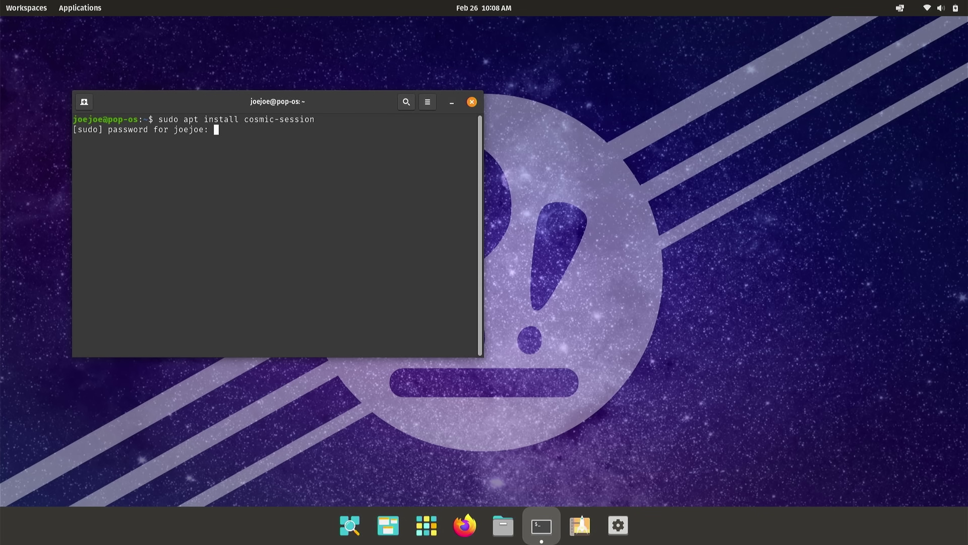
{"action": "key", "text": "Return"}
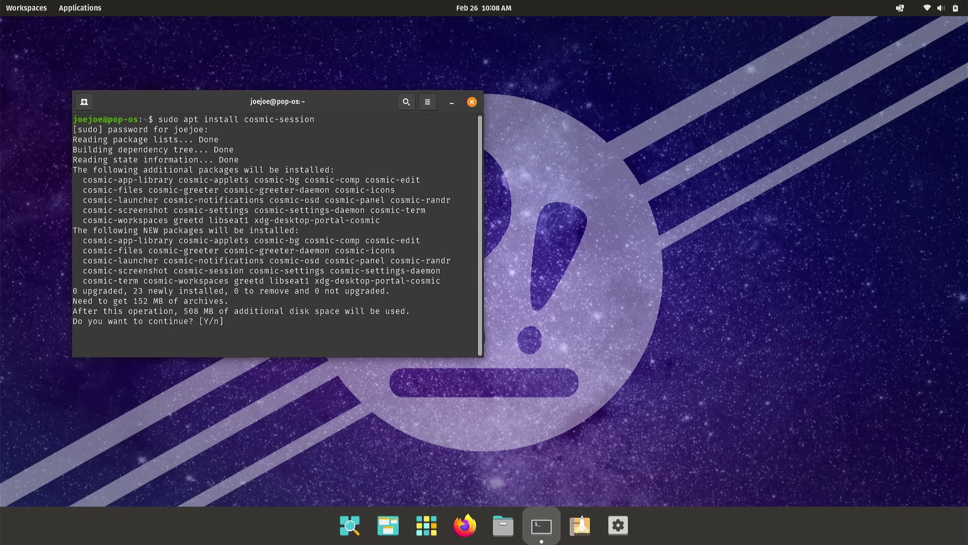
{"action": "type", "text": "Y"}
{"action": "key", "text": "Return"}
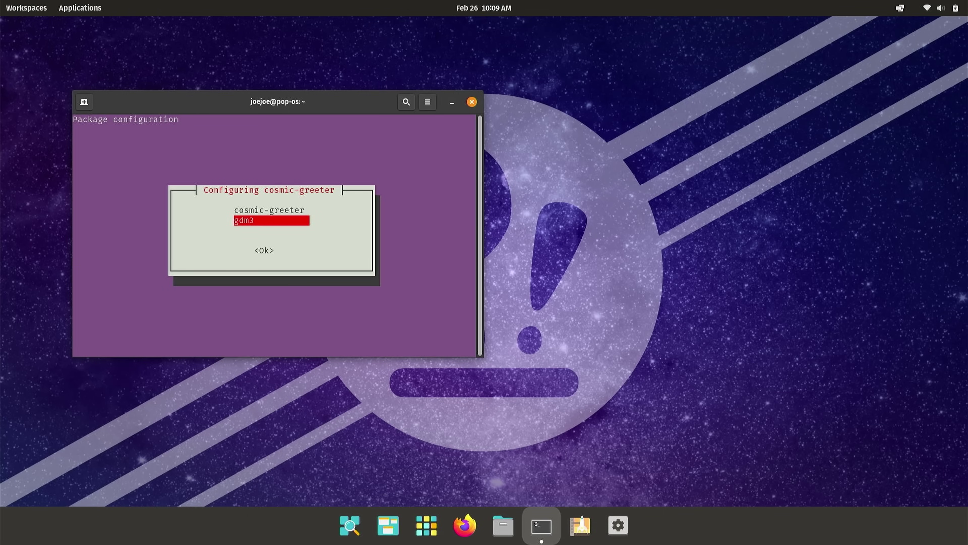
- Choose cosmic-greeter instead of gdm3 as the default display manager in the debconf dialog
{"action": "key", "text": "Up"}
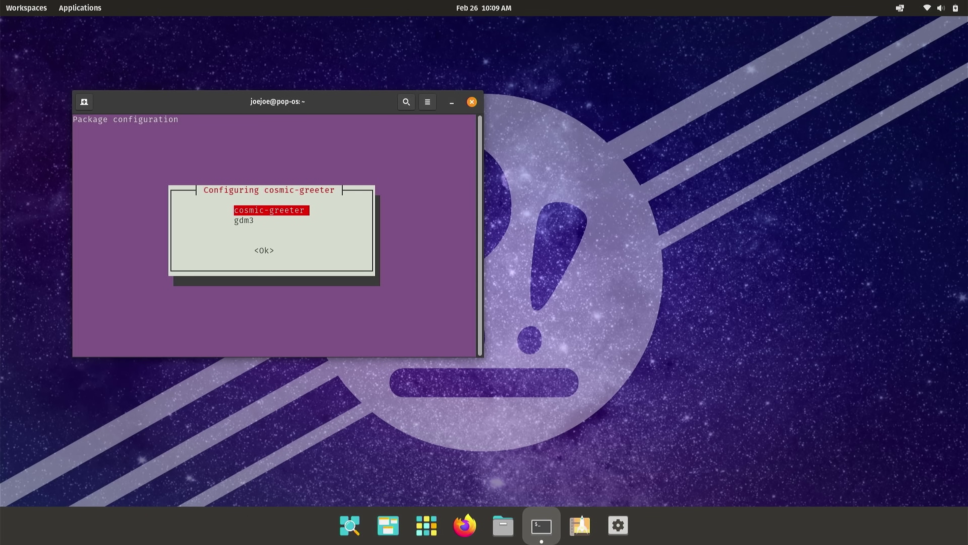
{"action": "key", "text": "Down"}
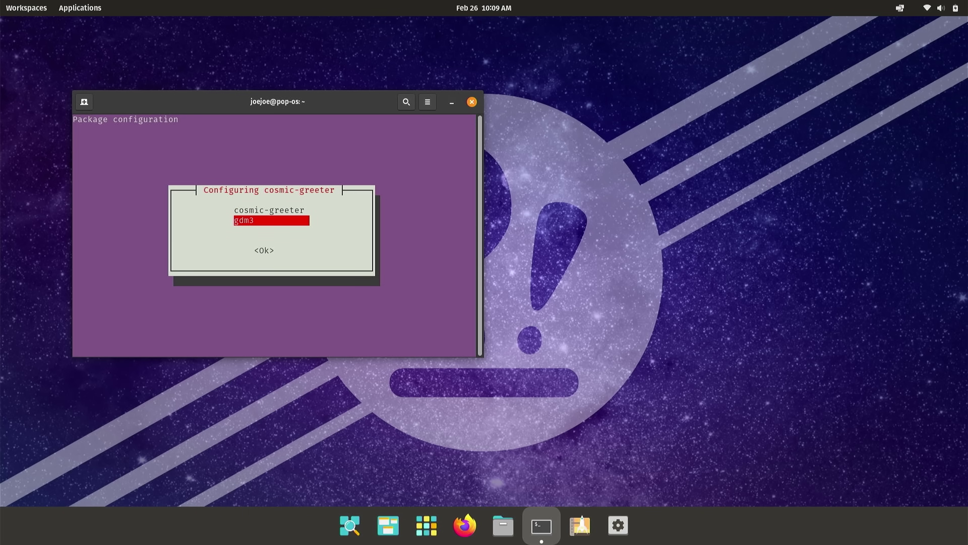
{"action": "key", "text": "Up"}
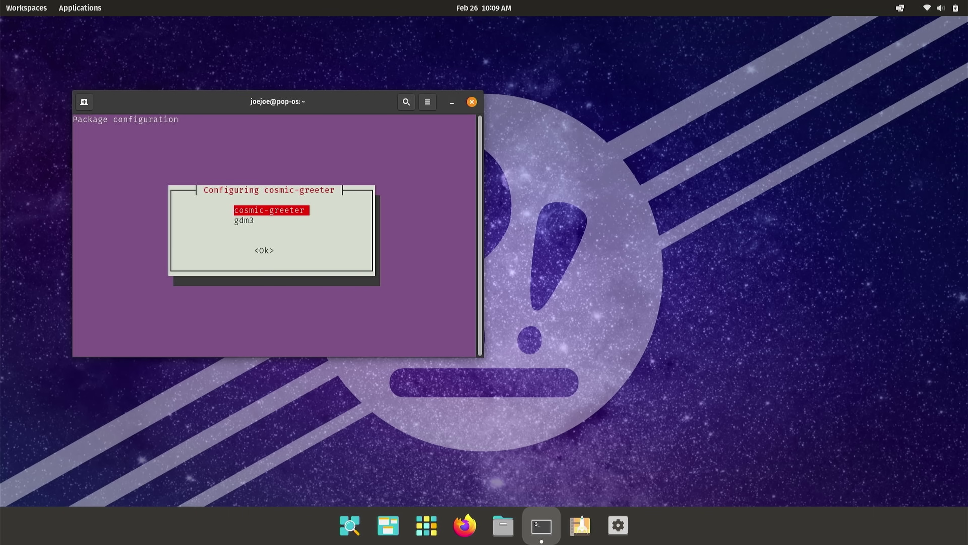
{"action": "key", "text": "Return"}
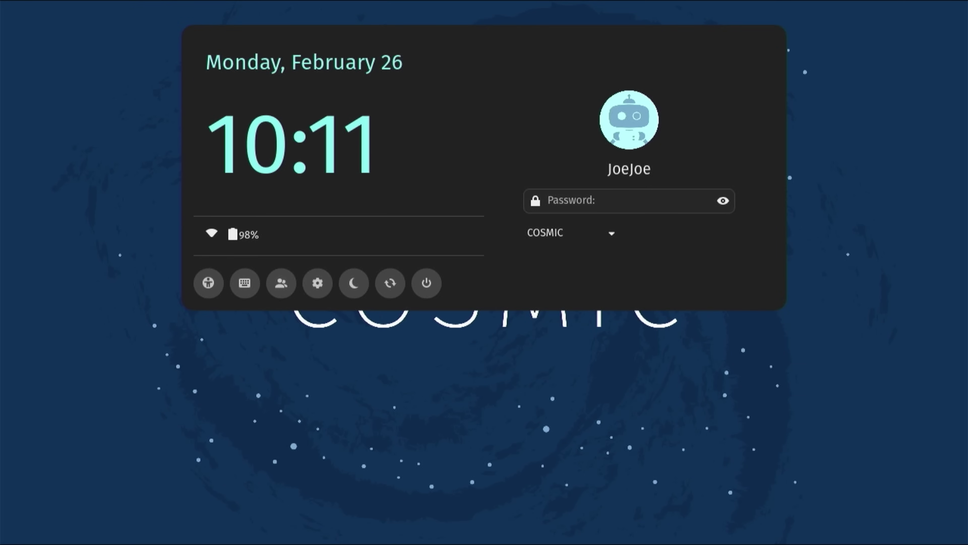
- Enter the account password on the COSMIC greeter login screen
{"action": "type", "text": "••"}
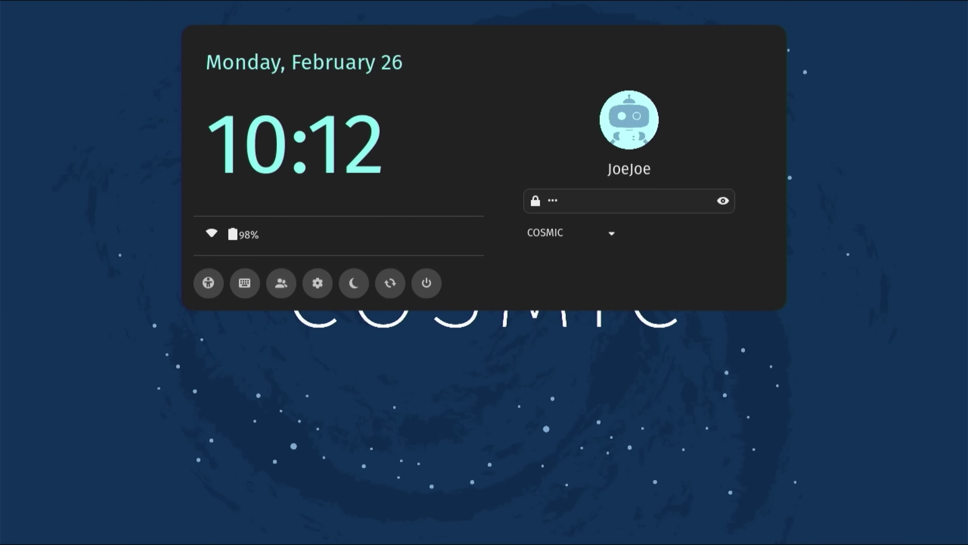
- Switch to the tty4 console and log in with the user name and password
{"action": "key", "text": "ctrl+alt+F4"}
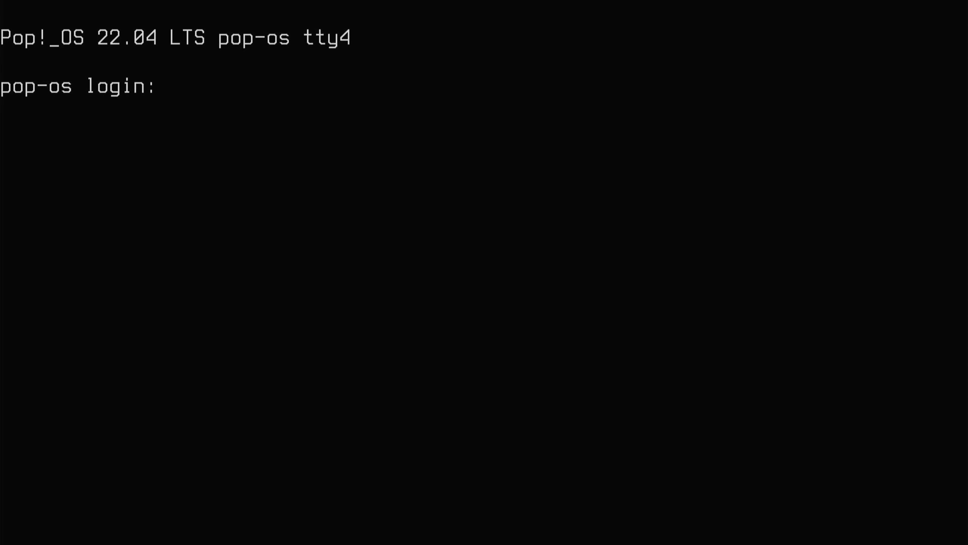
{"action": "type", "text": "joejoe"}
{"action": "key", "text": "Return"}
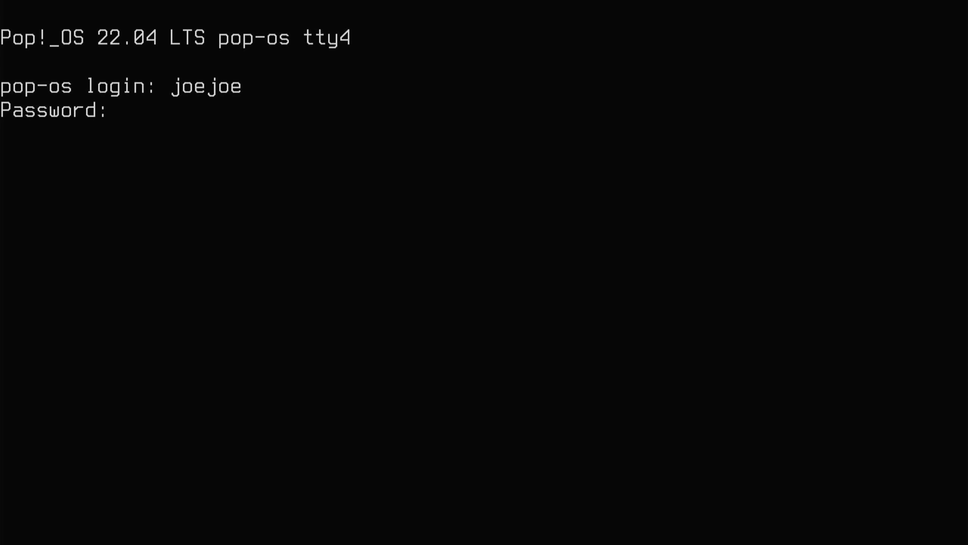
{"action": "key", "text": "Return"}
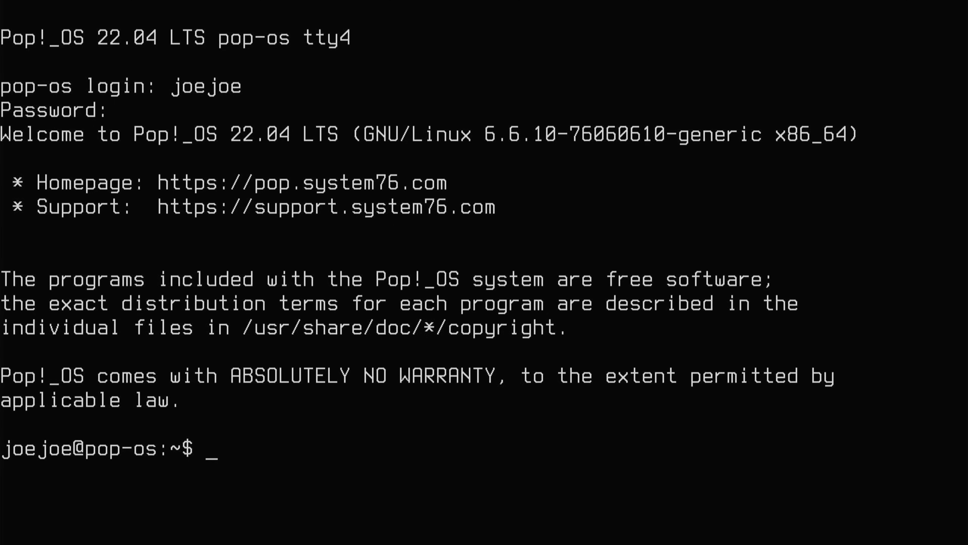
- Run sudo dpkg-reconfigure gdm3 and authenticate with the admin password
{"action": "type", "text": "sudo dpkg"}
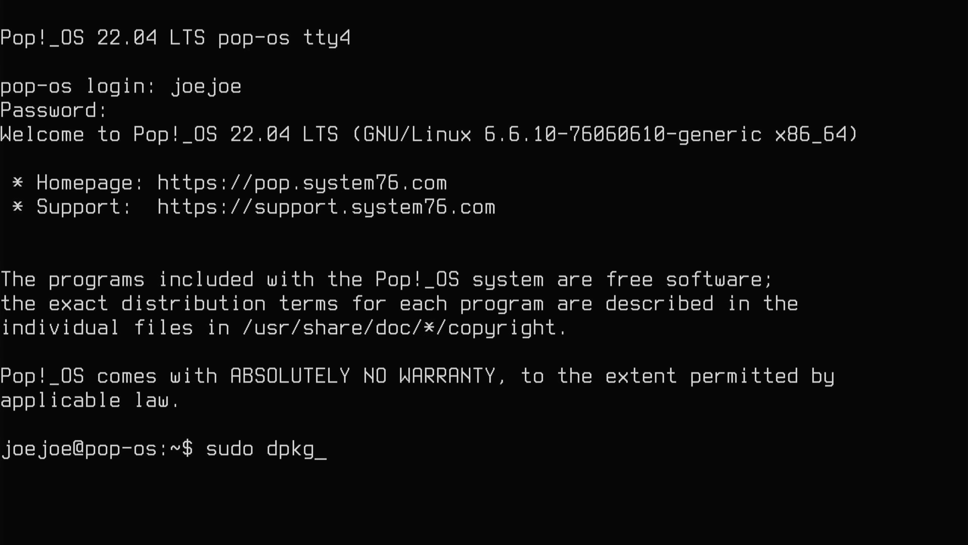
{"action": "type", "text": "-reconfigure "}
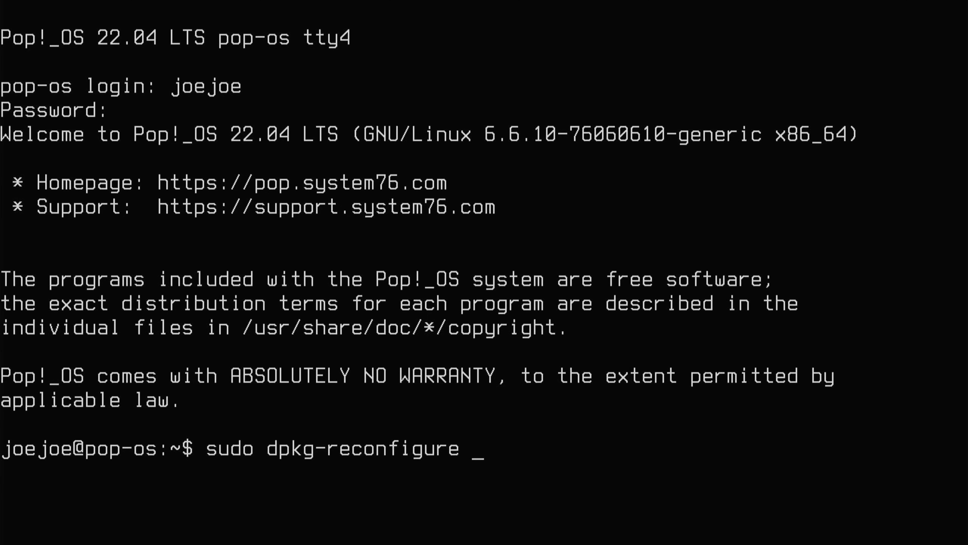
{"action": "type", "text": "gdm3"}
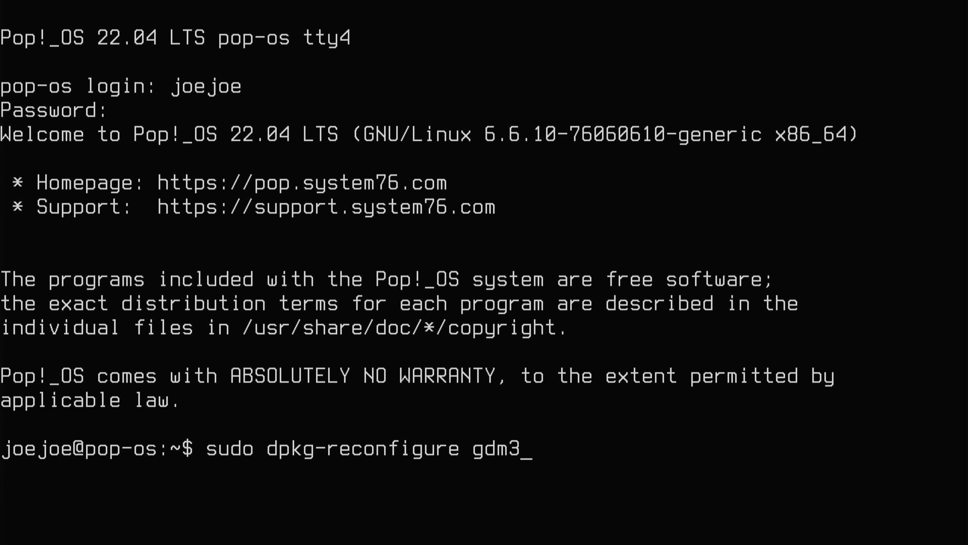
{"action": "key", "text": "Return"}
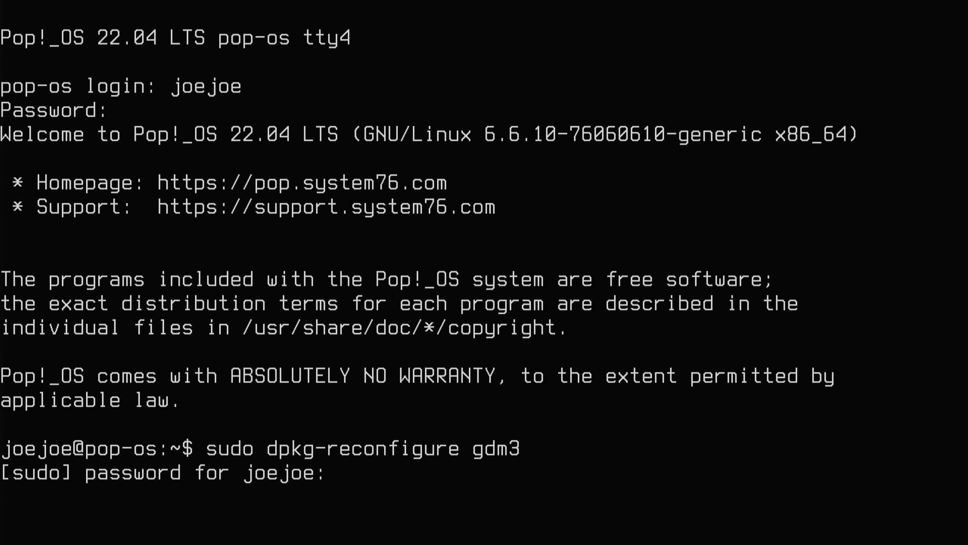
{"action": "key", "text": "Return"}
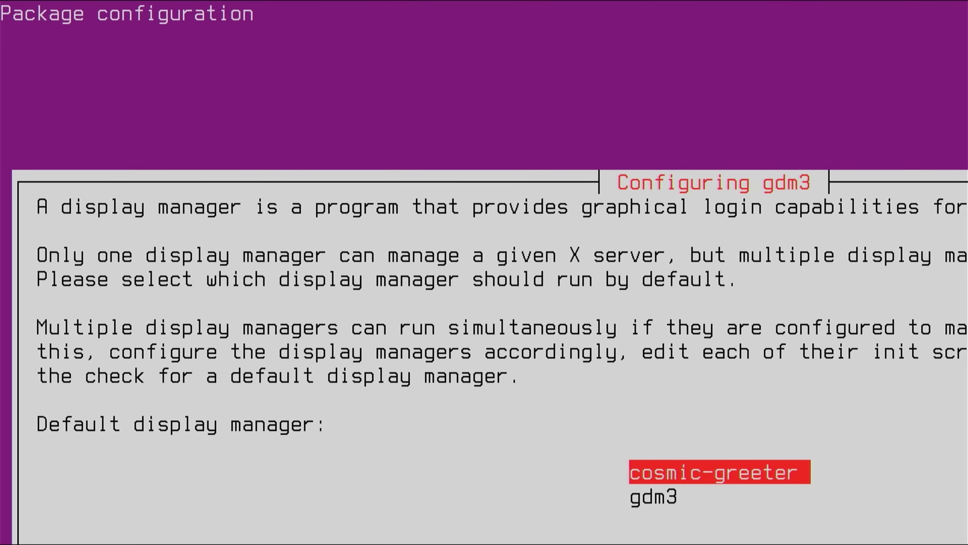
- Move the Configuring gdm3 selection onto gdm3 as the default display manager
{"action": "key", "text": "Down"}
{"action": "key", "text": "Up"}
{"action": "key", "text": "Down"}
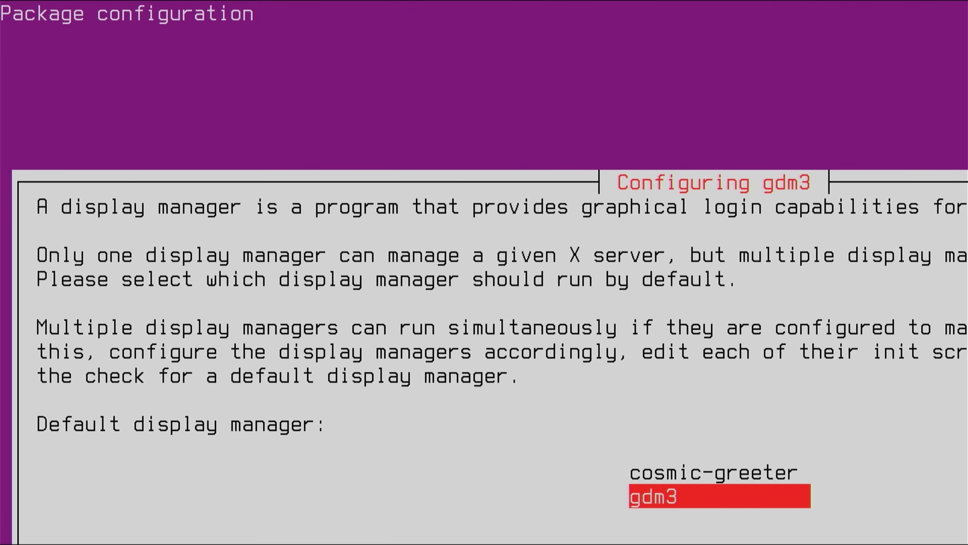
{"action": "key", "text": "Up"}
{"action": "key", "text": "Down"}
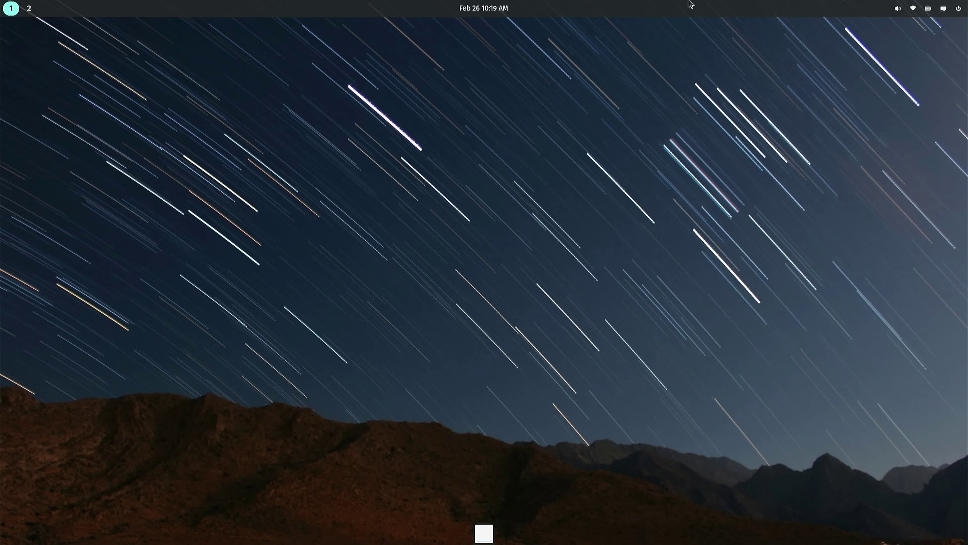
{"action": "left_click", "coordinate": [960, 9]}
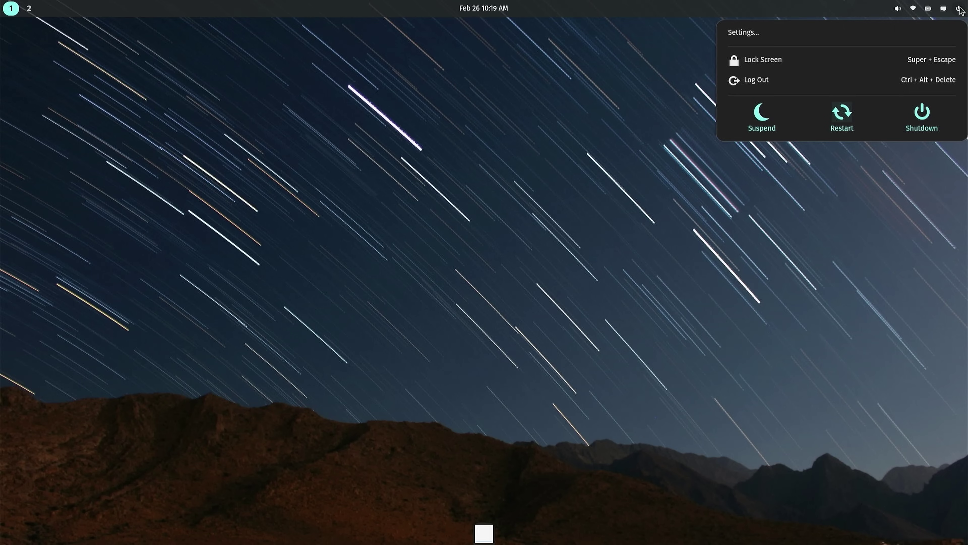
{"action": "left_click", "coordinate": [945, 10]}
{"action": "left_click", "coordinate": [946, 11]}
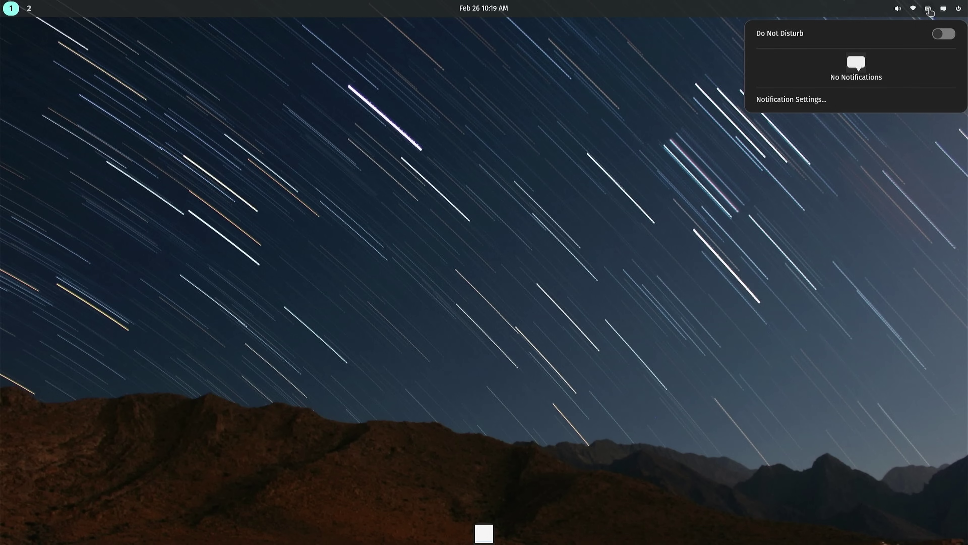
{"action": "left_click", "coordinate": [929, 10]}
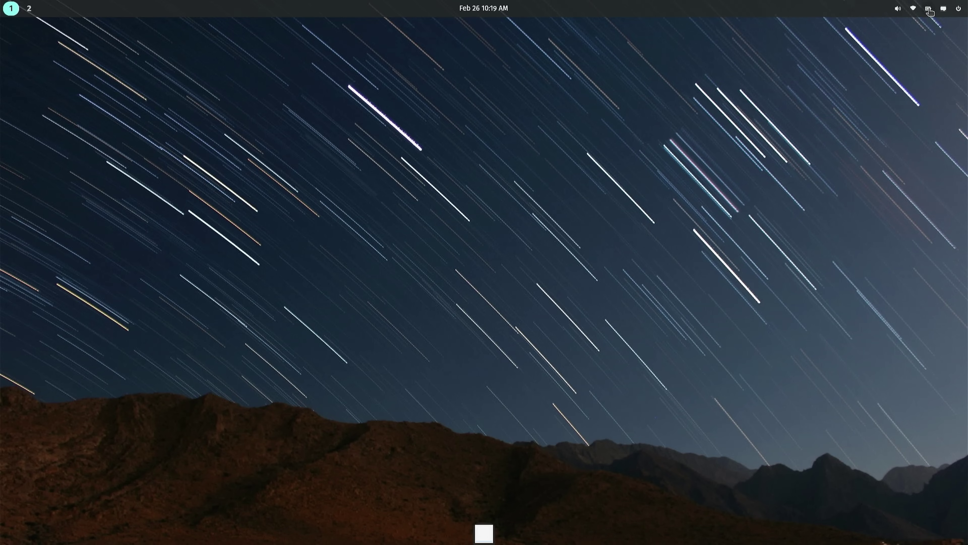
{"action": "left_click", "coordinate": [928, 10]}
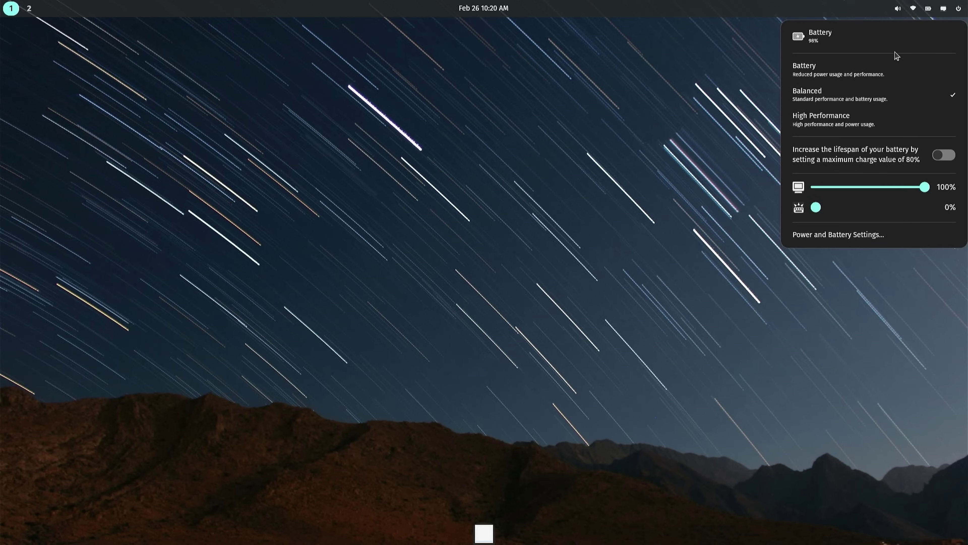
{"action": "left_click", "coordinate": [896, 11]}
{"action": "left_click", "coordinate": [896, 12]}
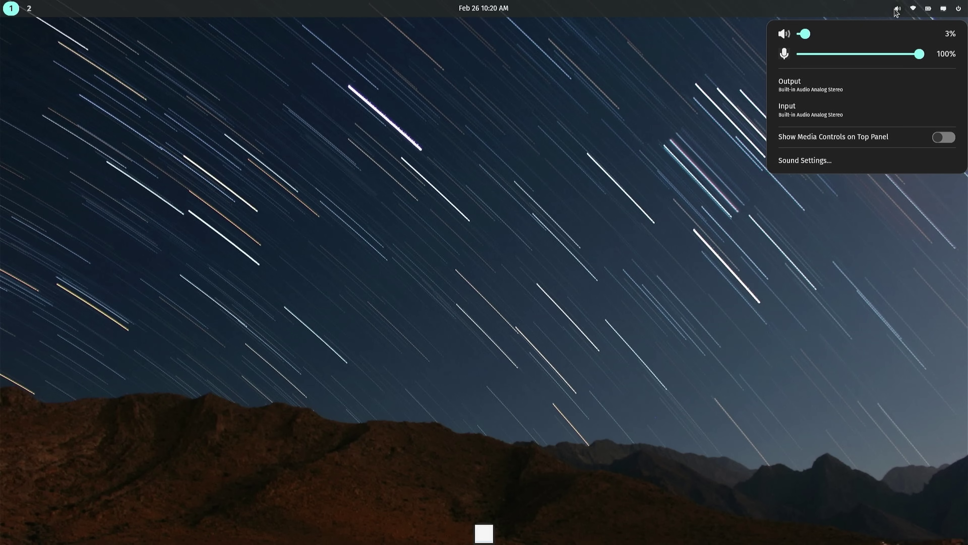
{"action": "left_click", "coordinate": [896, 9]}
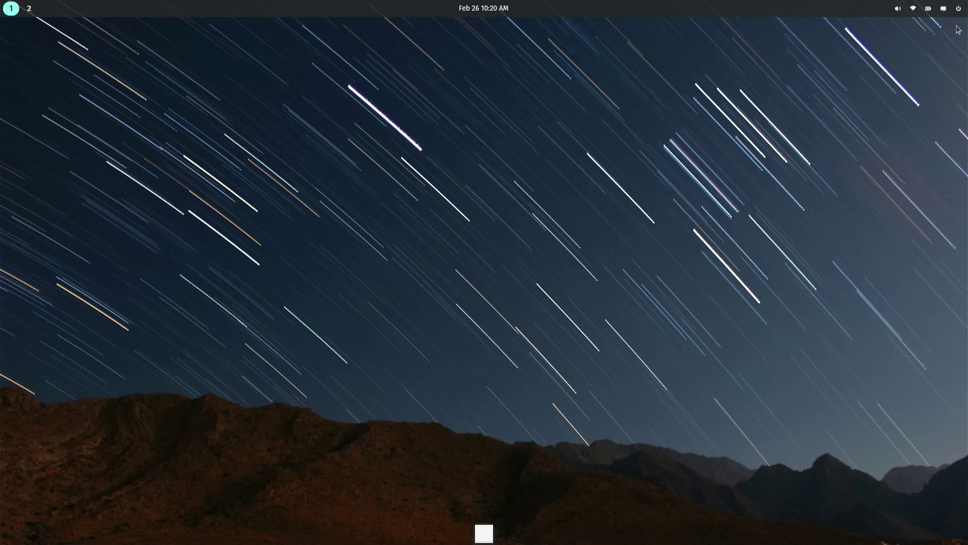
- Launch Settings from the power menu and go to Desktop > Desktop and Panel
{"action": "left_click", "coordinate": [959, 9]}
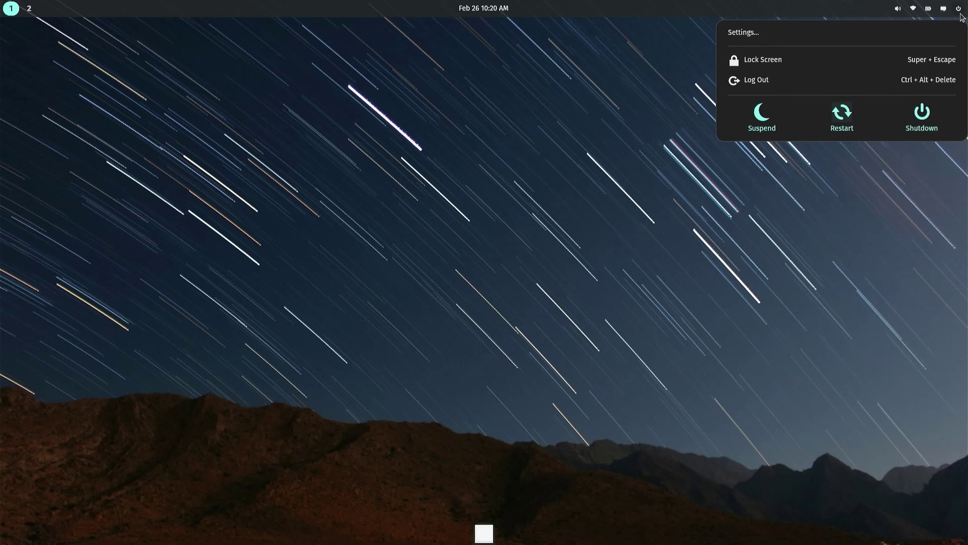
{"action": "left_click", "coordinate": [779, 37]}
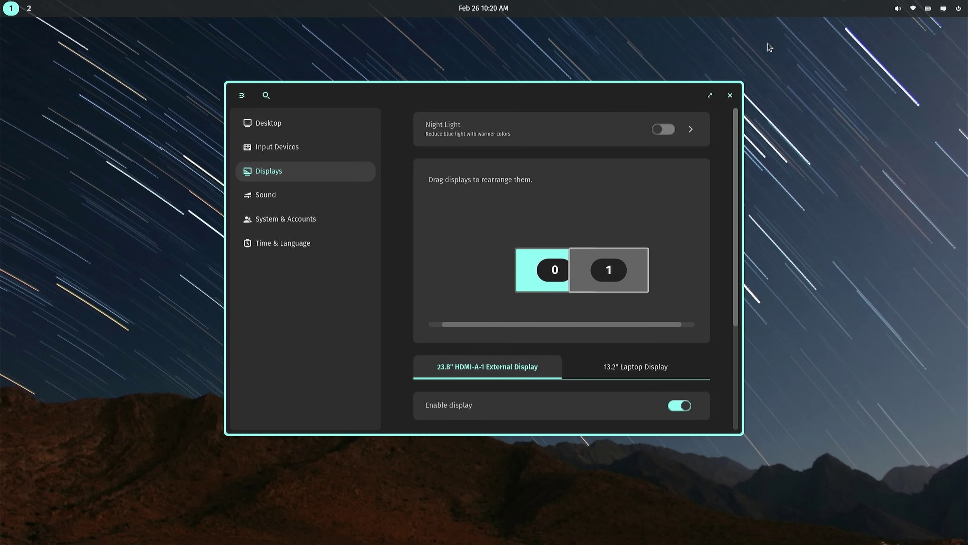
{"action": "left_click", "coordinate": [317, 130]}
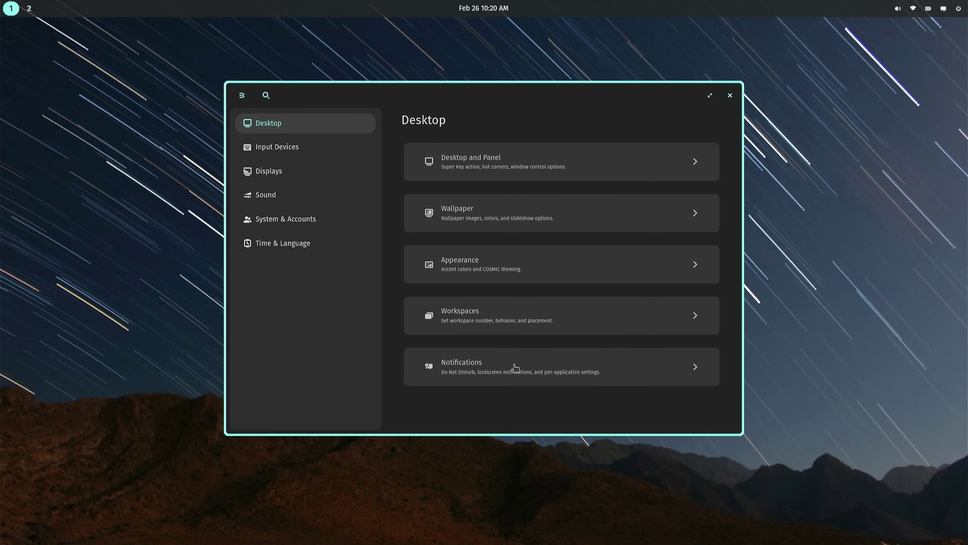
{"action": "left_click", "coordinate": [564, 174]}
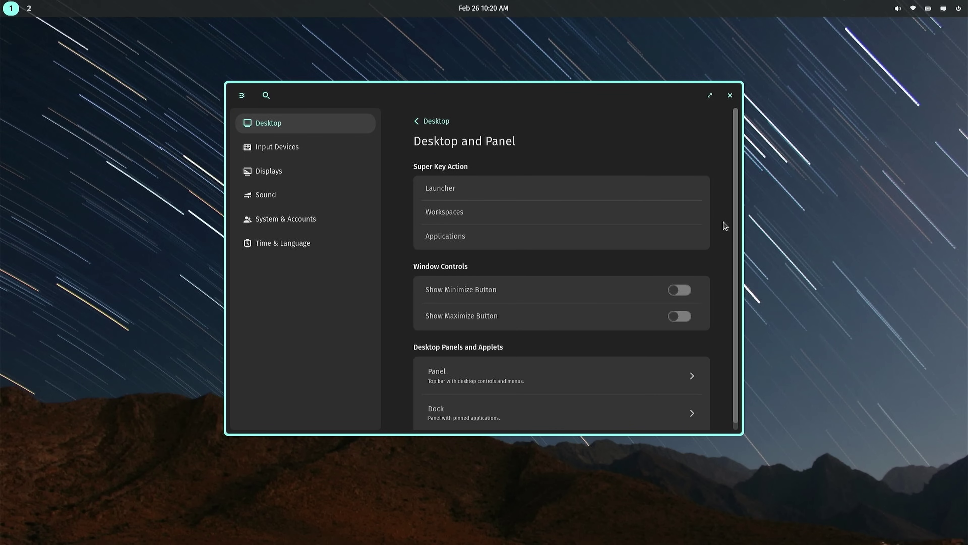
{"action": "scroll", "coordinate": [732, 220], "scroll_direction": "down", "scroll_amount": 1}
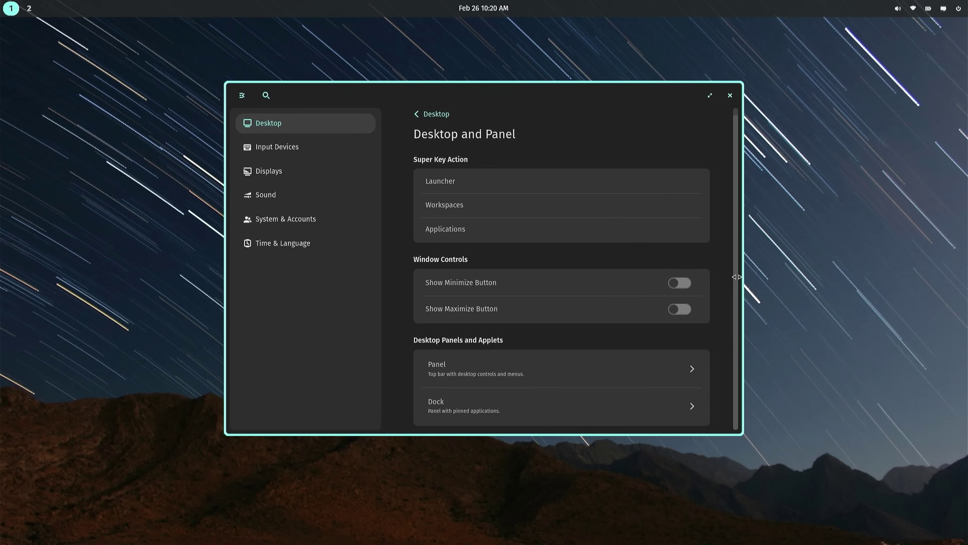
- Turn on Tap to click under Input Devices > Touchpad, then view the HDMI-A-1 display options
{"action": "left_click", "coordinate": [310, 150]}
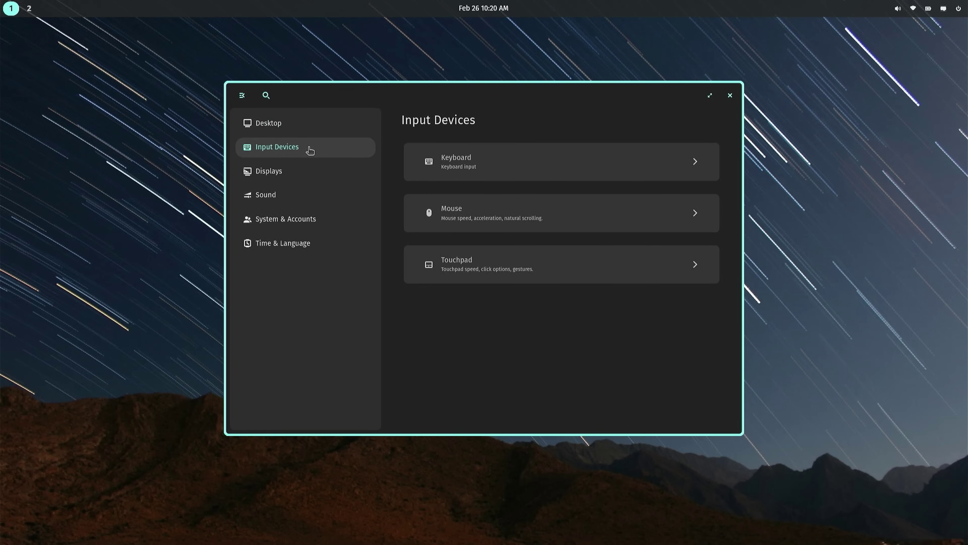
{"action": "left_click", "coordinate": [436, 255]}
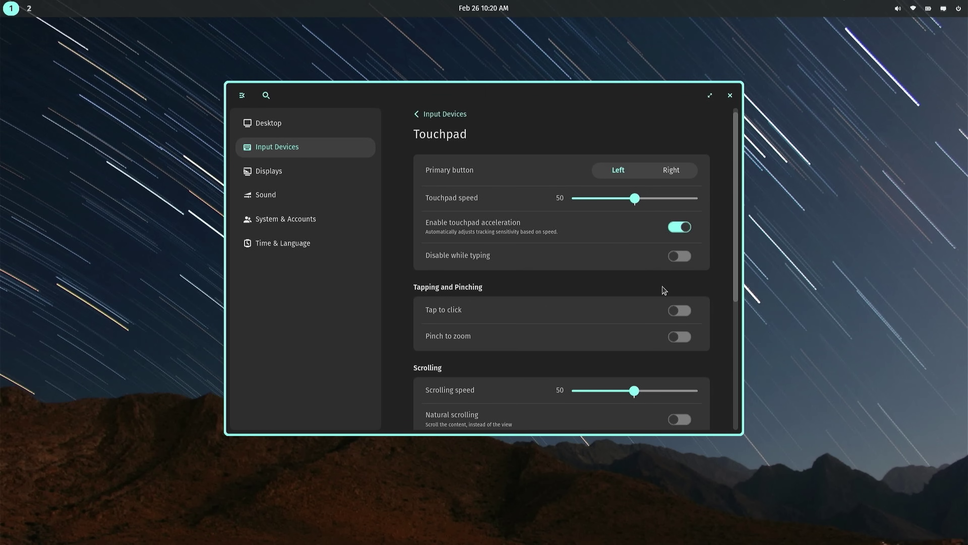
{"action": "left_click", "coordinate": [681, 312]}
{"action": "left_click", "coordinate": [304, 174]}
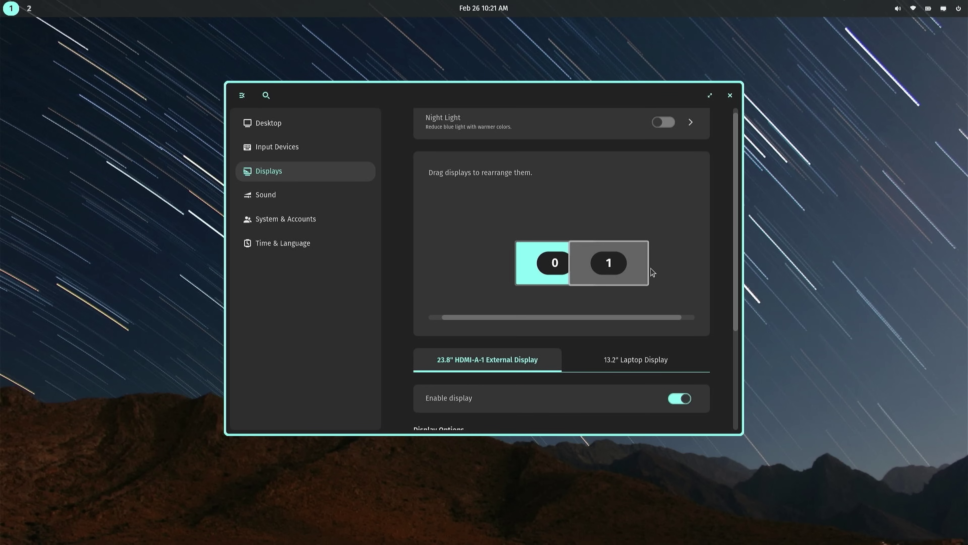
{"action": "left_click", "coordinate": [735, 360]}
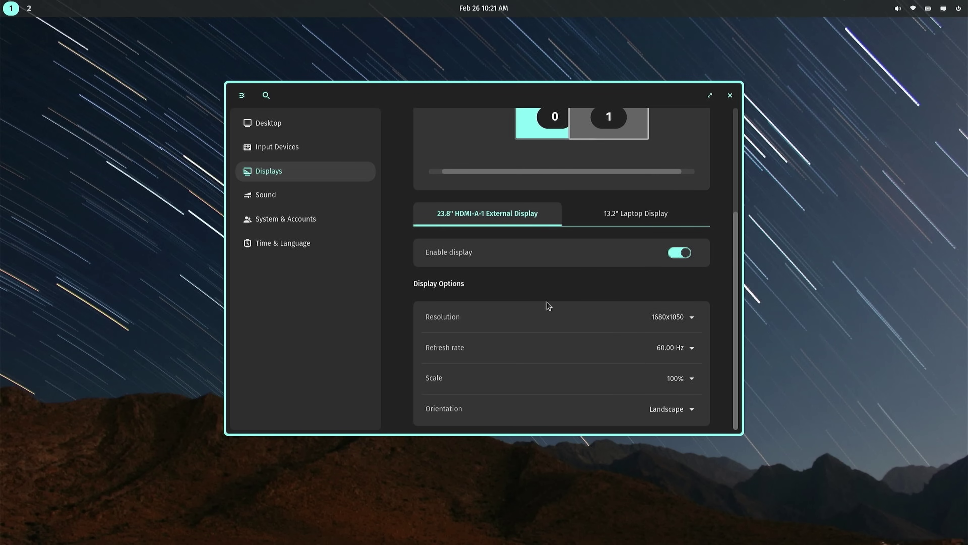
- Pass through Sound, then view System & Accounts > About with hardware and Pop!_OS 22.04 details
{"action": "left_click", "coordinate": [279, 194]}
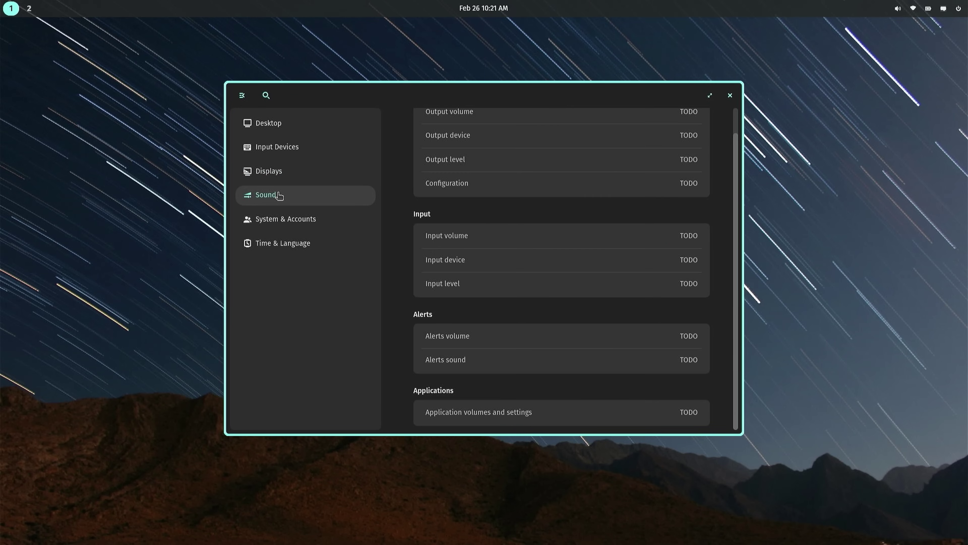
{"action": "left_click", "coordinate": [736, 127]}
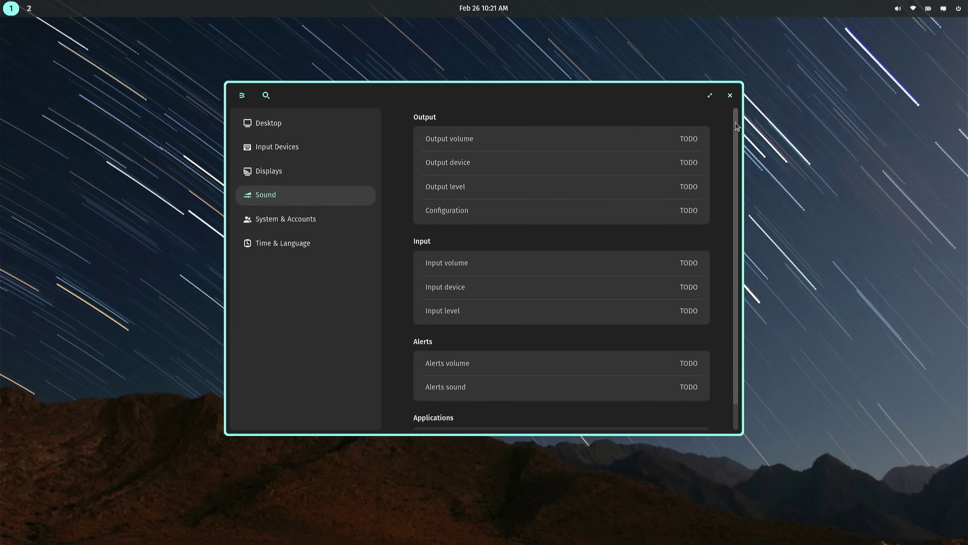
{"action": "left_click", "coordinate": [299, 224]}
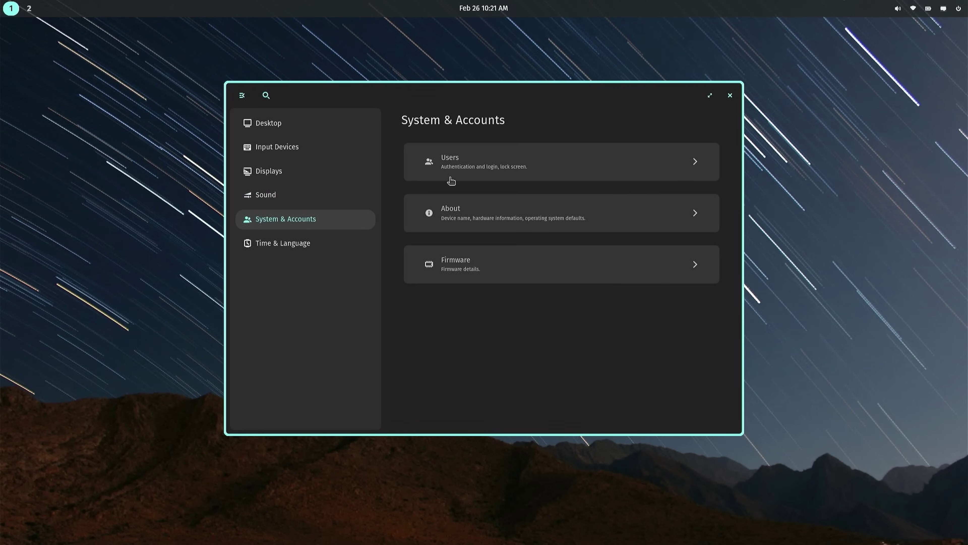
{"action": "left_click", "coordinate": [489, 218]}
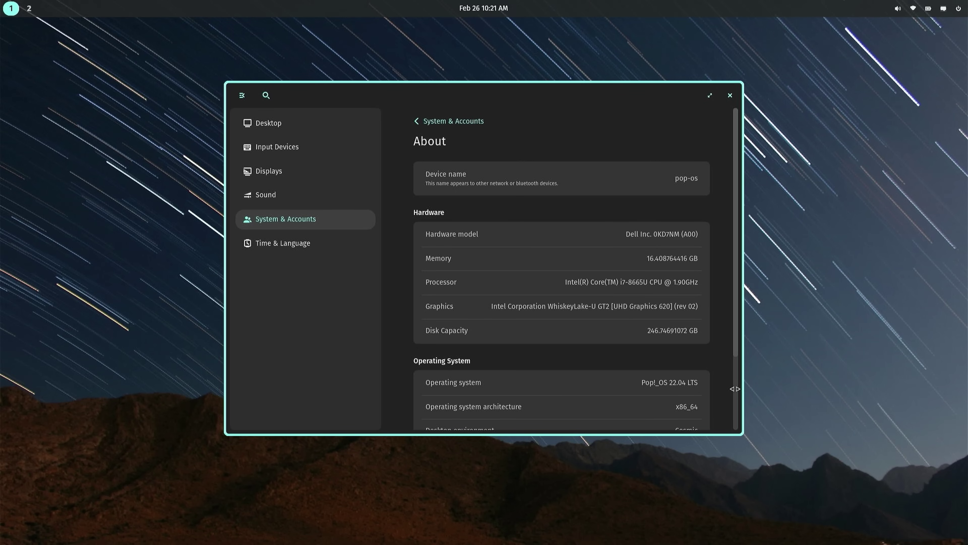
{"action": "scroll", "coordinate": [738, 395], "scroll_direction": "down", "scroll_amount": 3}
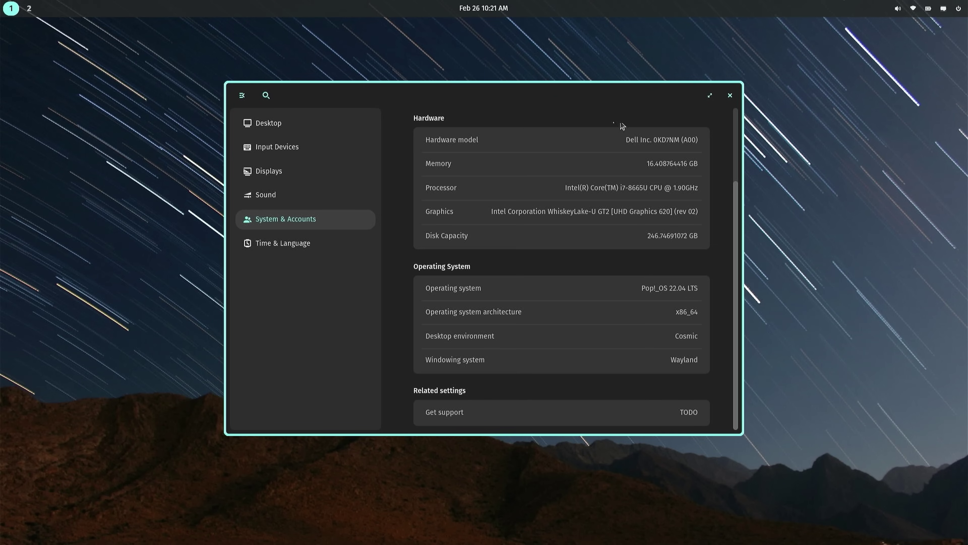
- Close Settings, open COSMIC Terminal with Ctrl+Alt+T, and run neofetch
{"action": "left_click", "coordinate": [731, 96]}
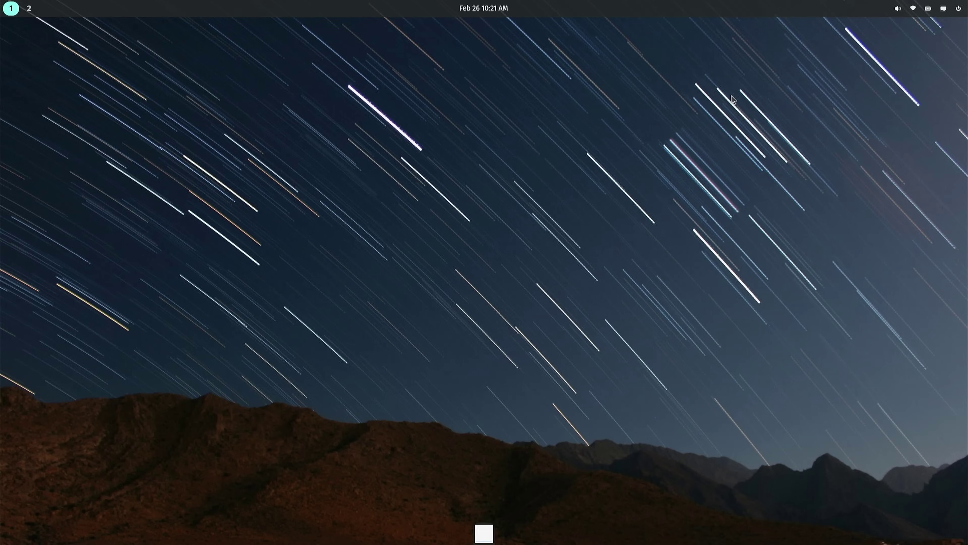
{"action": "key", "text": "ctrl+alt+t"}
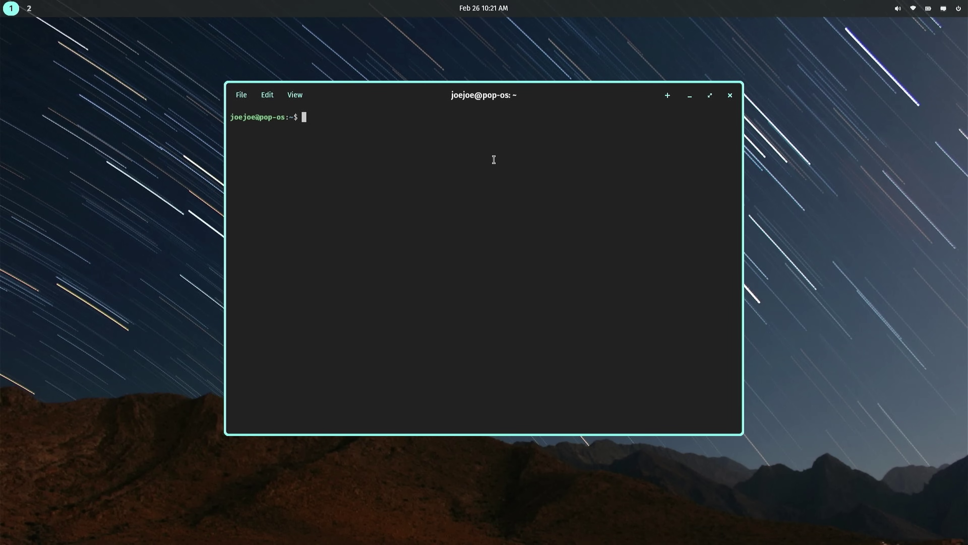
{"action": "type", "text": "neofetch"}
{"action": "key", "text": "Return"}
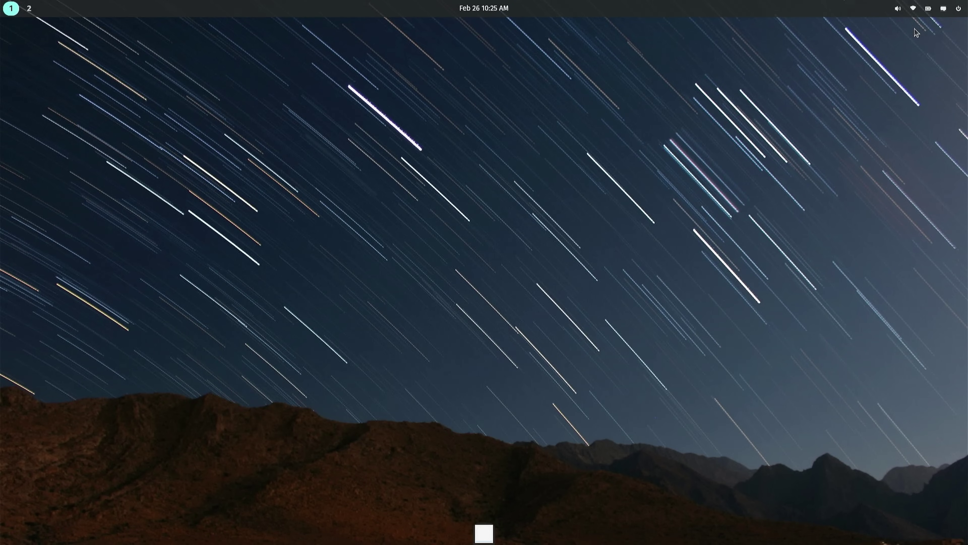
- Reopen COSMIC Settings from the power menu and scroll through the Desktop Wallpaper thumbnail grid
{"action": "left_click", "coordinate": [959, 9]}
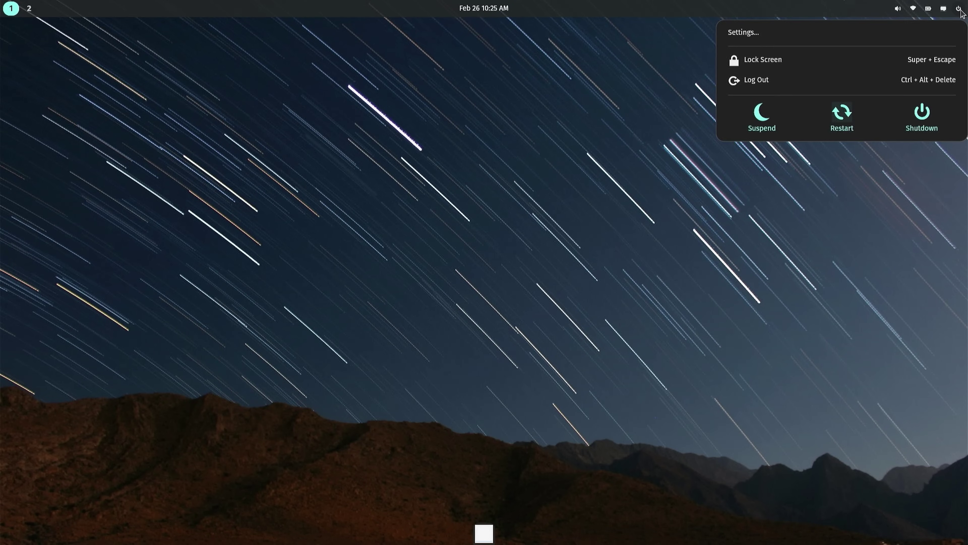
{"action": "left_click", "coordinate": [744, 33]}
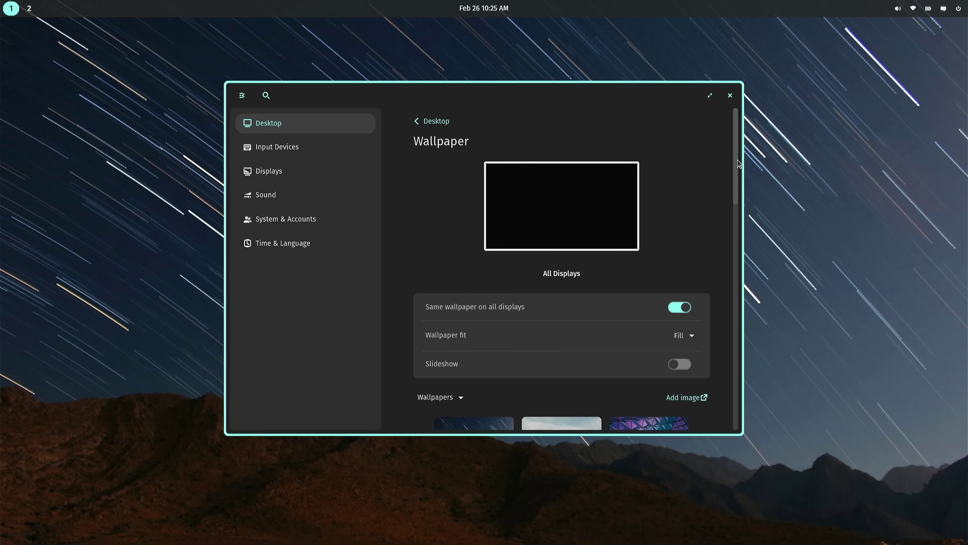
{"action": "scroll", "coordinate": [738, 159], "scroll_direction": "down", "scroll_amount": 1}
{"action": "scroll", "coordinate": [737, 203], "scroll_direction": "down", "scroll_amount": 5}
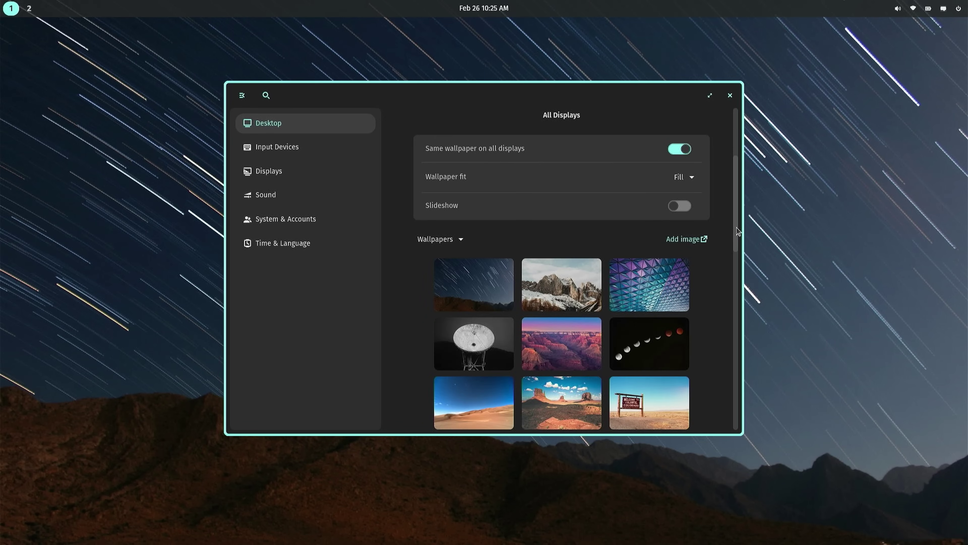
{"action": "scroll", "coordinate": [735, 248], "scroll_direction": "down", "scroll_amount": 3}
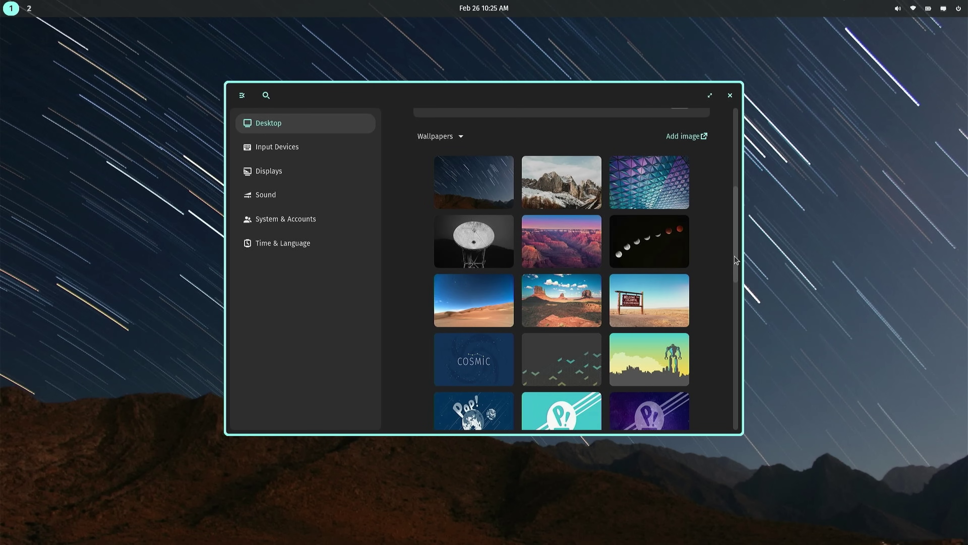
{"action": "left_click_drag", "start_coordinate": [734, 256], "coordinate": [737, 401]}
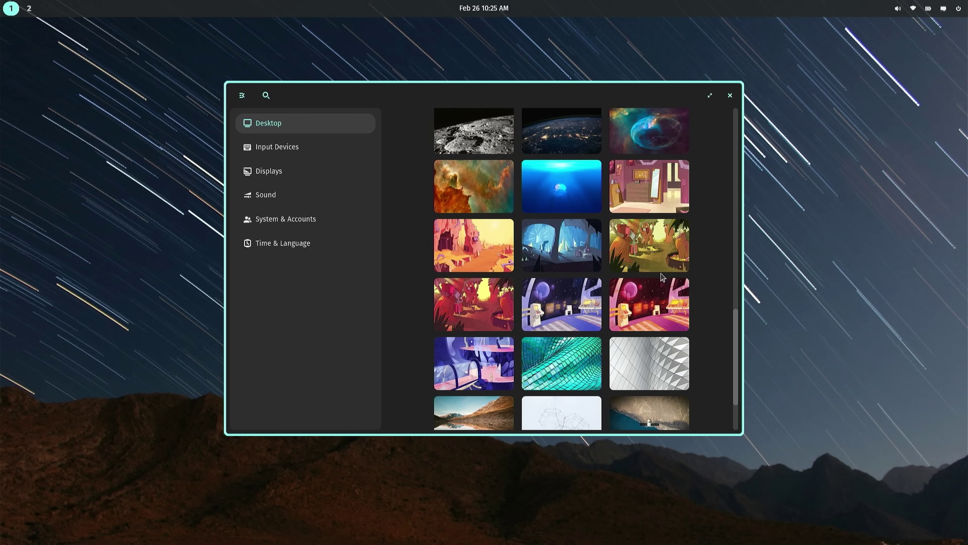
- Preview the pink room, desert, jungle, space and station wallpapers, then apply the blue cave illustration
{"action": "left_click", "coordinate": [643, 192]}
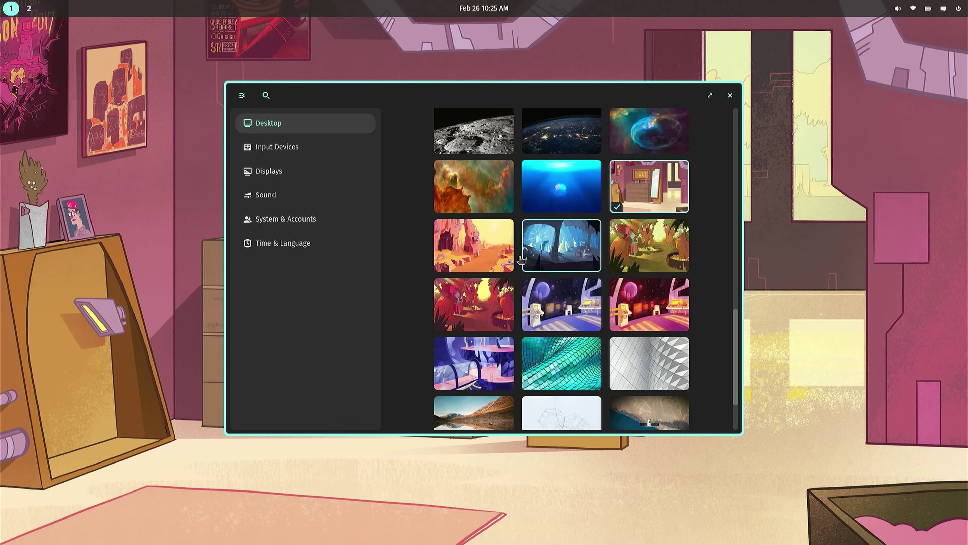
{"action": "left_click", "coordinate": [507, 261]}
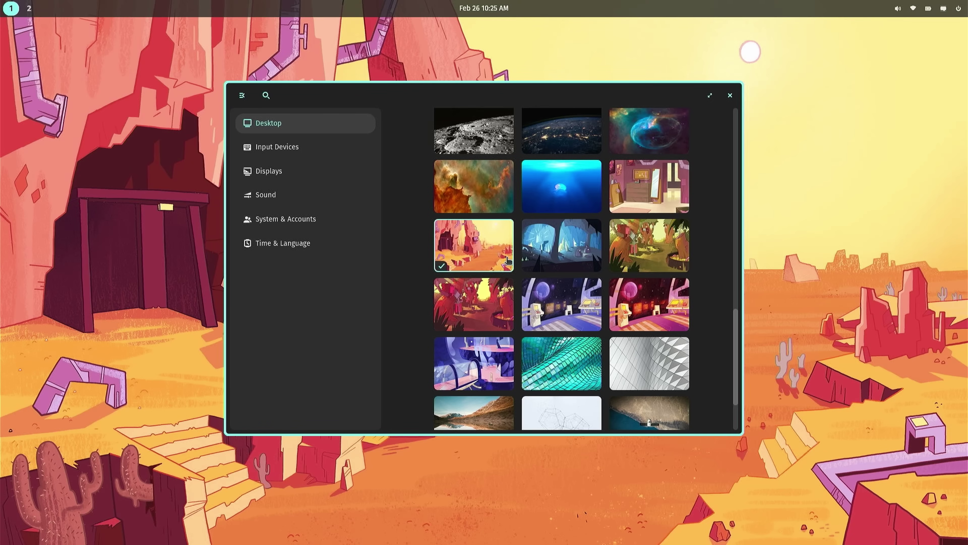
{"action": "left_click", "coordinate": [585, 245]}
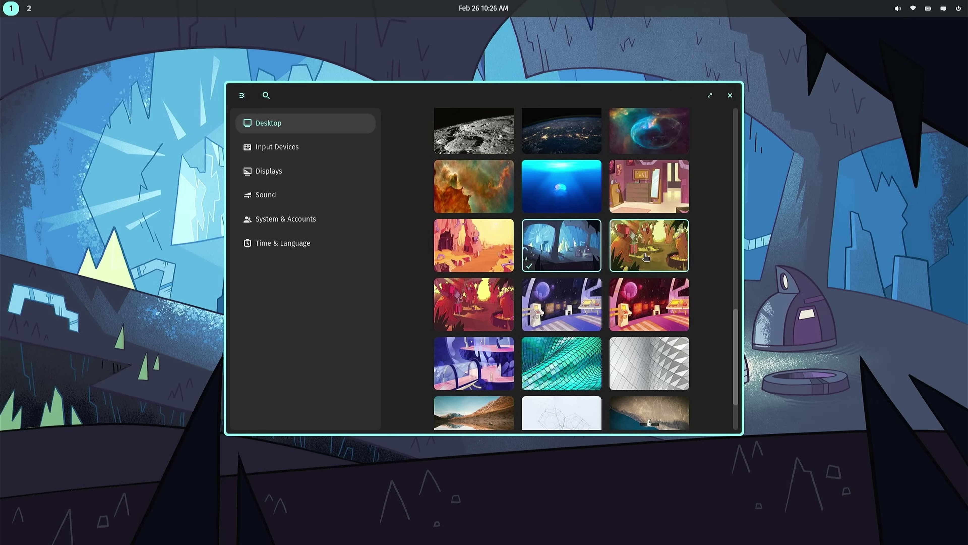
{"action": "left_click", "coordinate": [647, 258]}
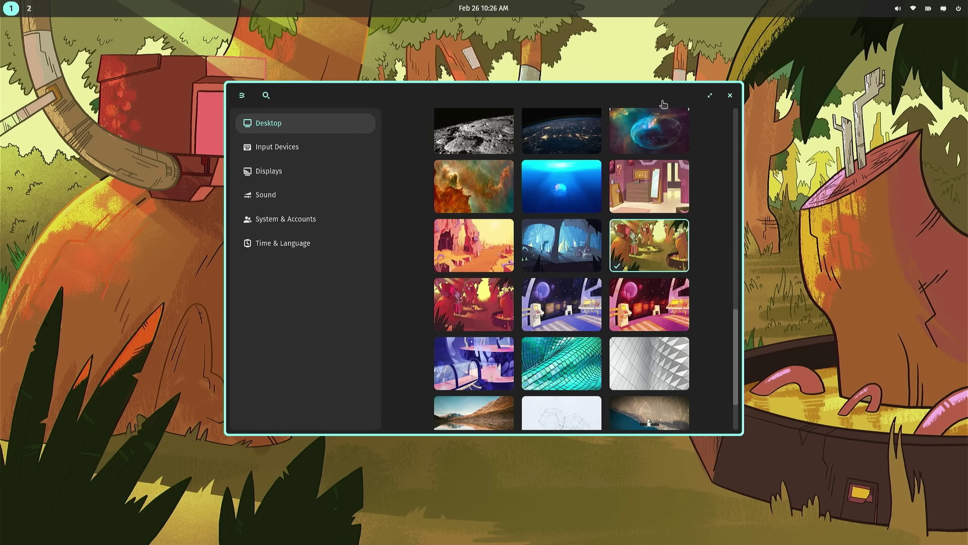
{"action": "left_click_drag", "start_coordinate": [663, 104], "coordinate": [447, 23]}
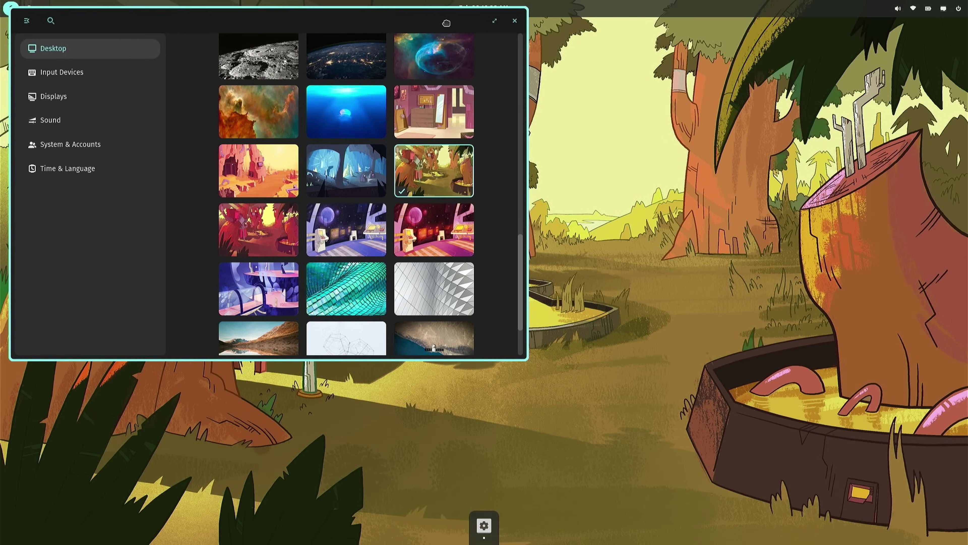
{"action": "left_click", "coordinate": [280, 223]}
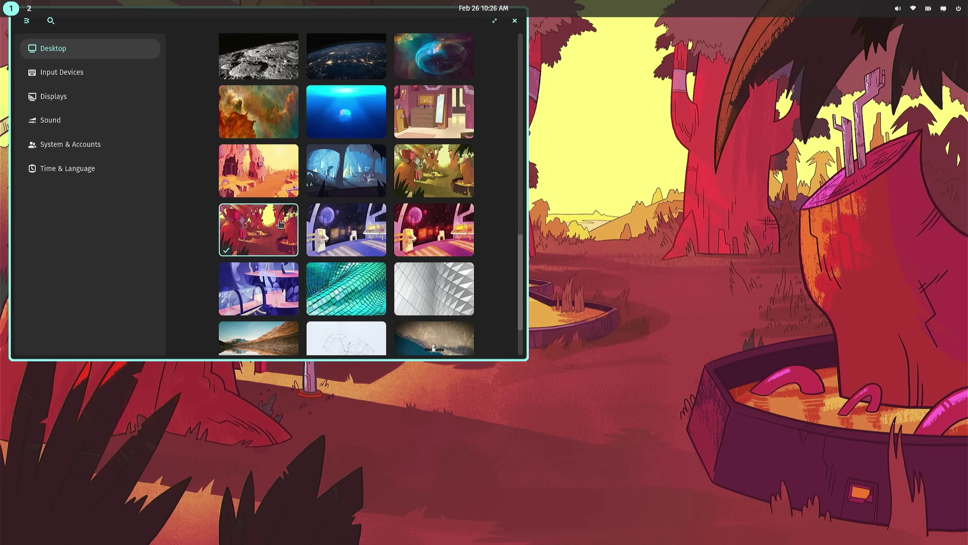
{"action": "left_click", "coordinate": [336, 234]}
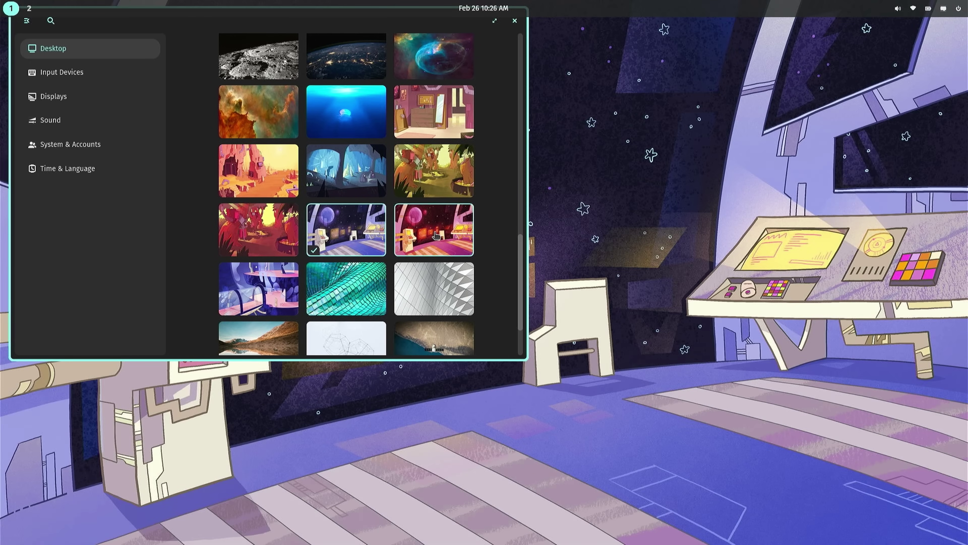
{"action": "left_click", "coordinate": [436, 235]}
{"action": "left_click", "coordinate": [269, 294]}
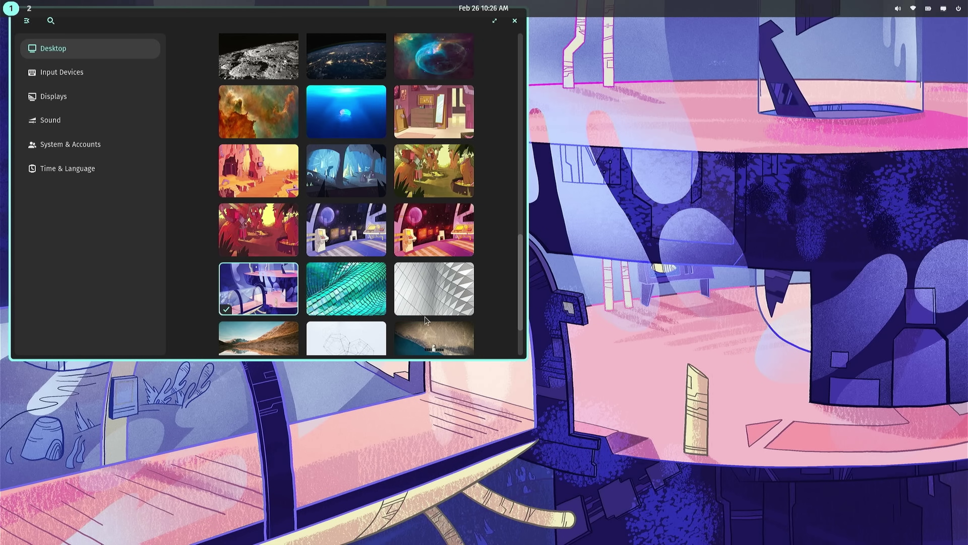
{"action": "scroll", "coordinate": [520, 350], "scroll_direction": "down", "scroll_amount": 3}
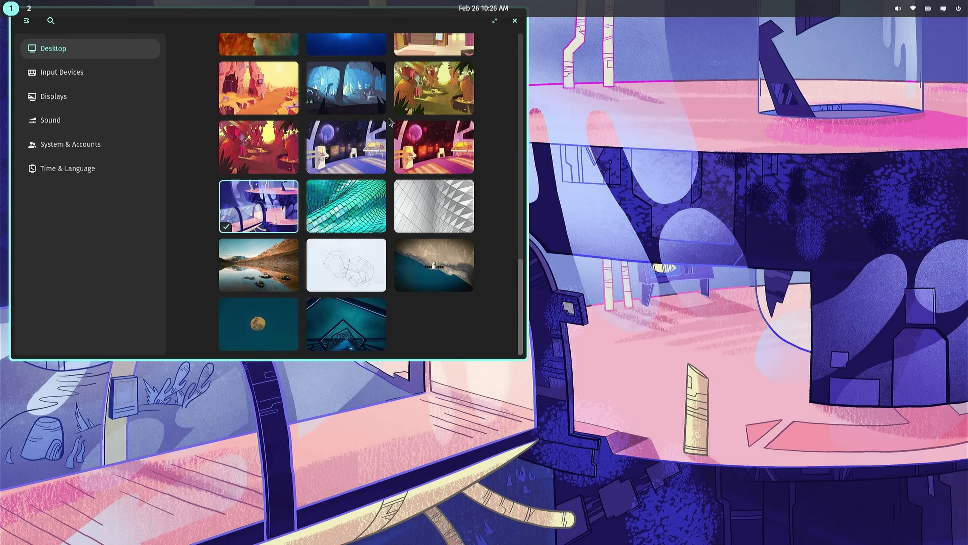
{"action": "left_click", "coordinate": [359, 101]}
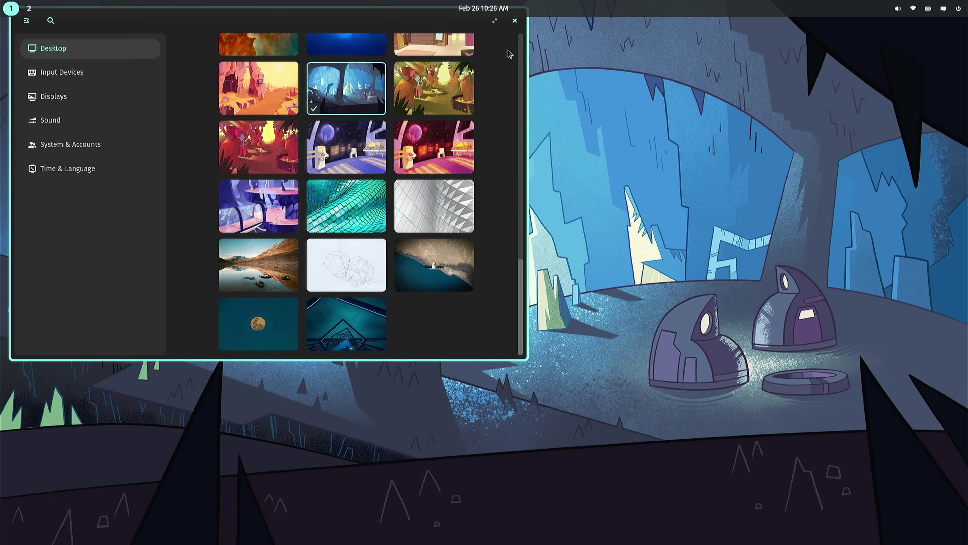
- Close COSMIC Settings and reveal the dock to bring back the neofetch terminal
{"action": "left_click", "coordinate": [522, 24]}
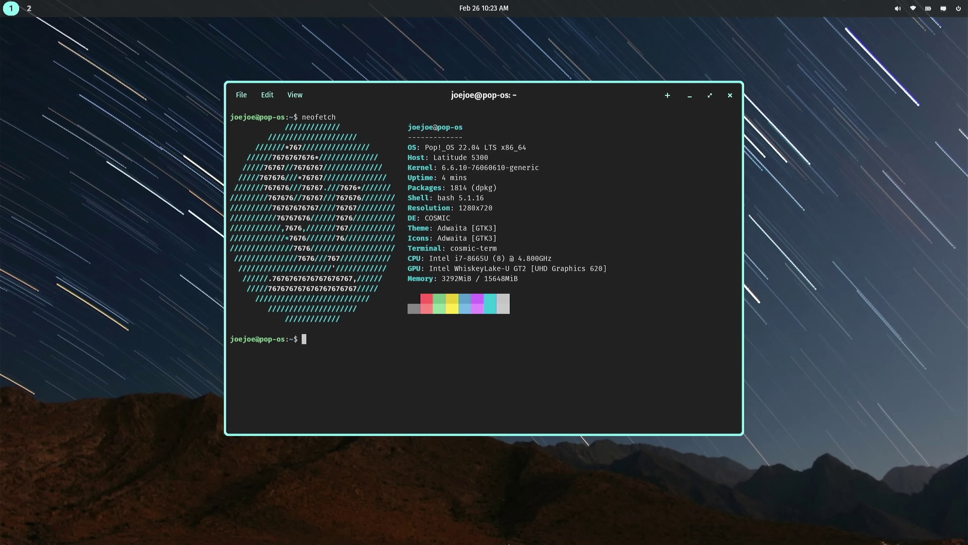
{"action": "mouse_move", "coordinate": [451, 543]}
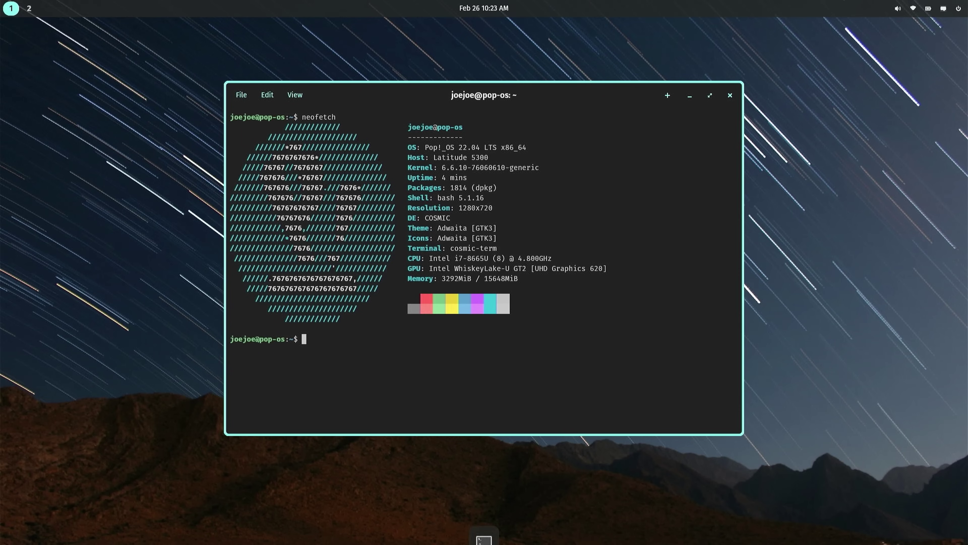